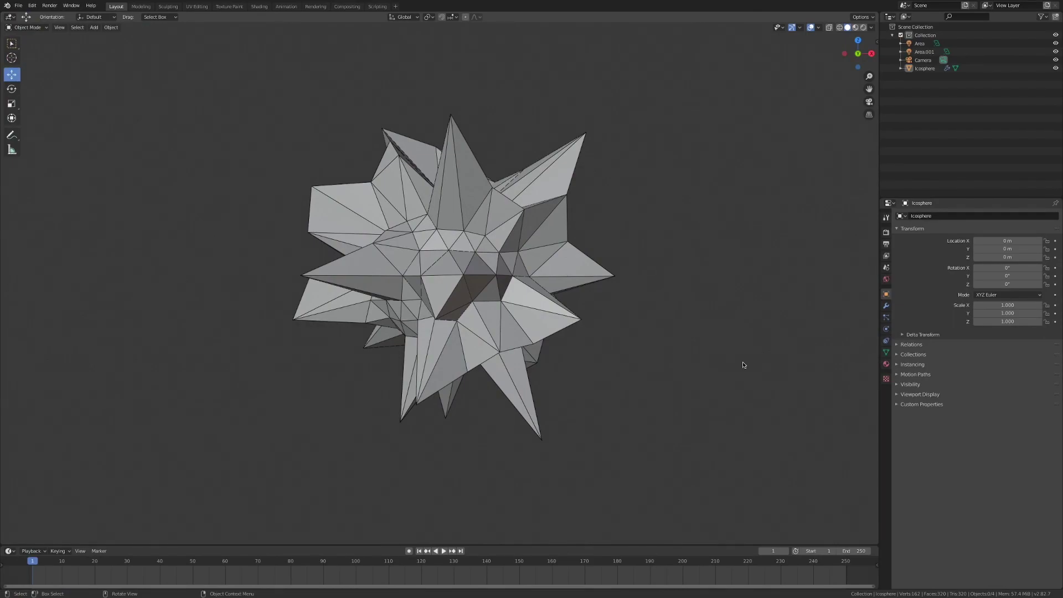
# Select the icosphere and switch to the Shading workspace with the viewport in Material Preview.
pyautogui.click(541, 295)
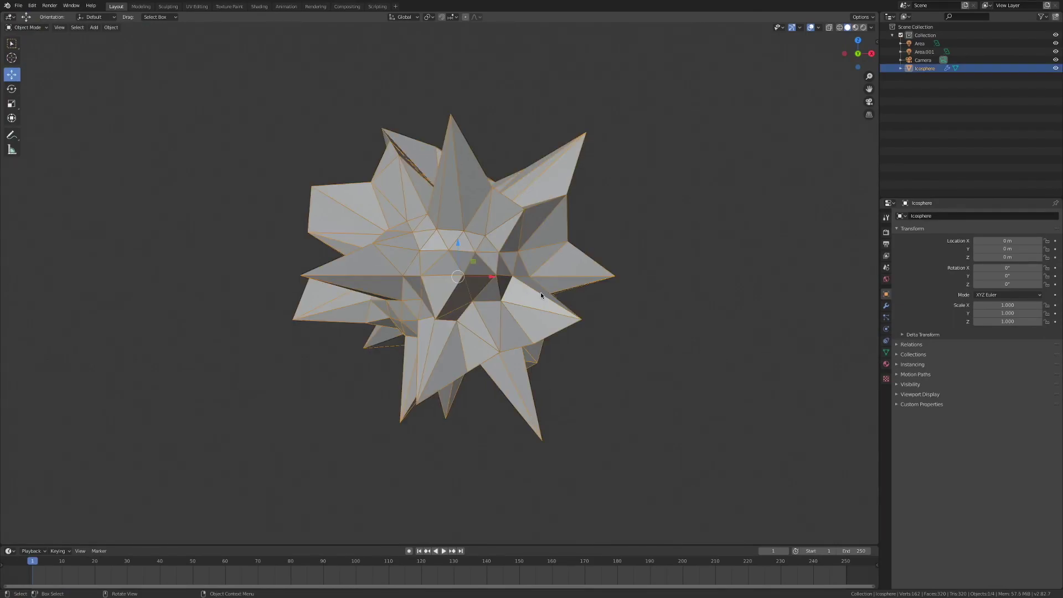
pyautogui.click(886, 306)
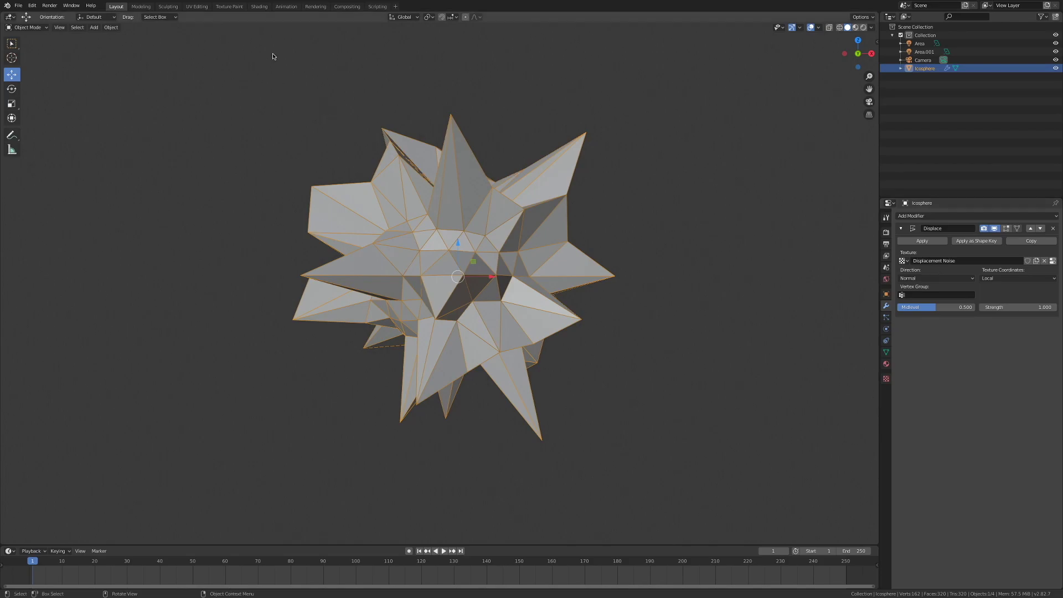
pyautogui.click(259, 8)
pyautogui.click(279, 29)
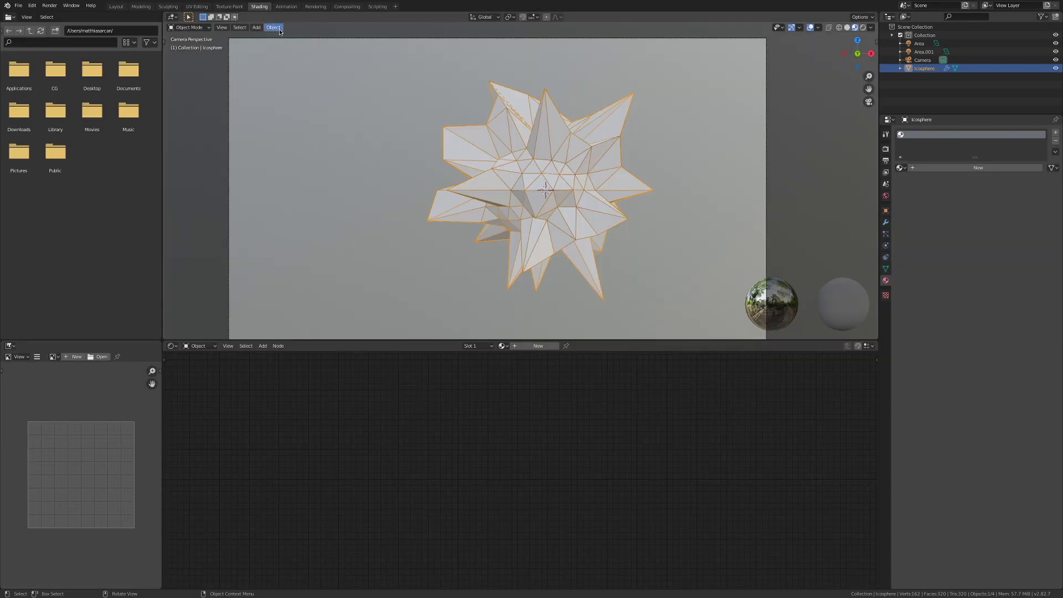
pyautogui.press('z')
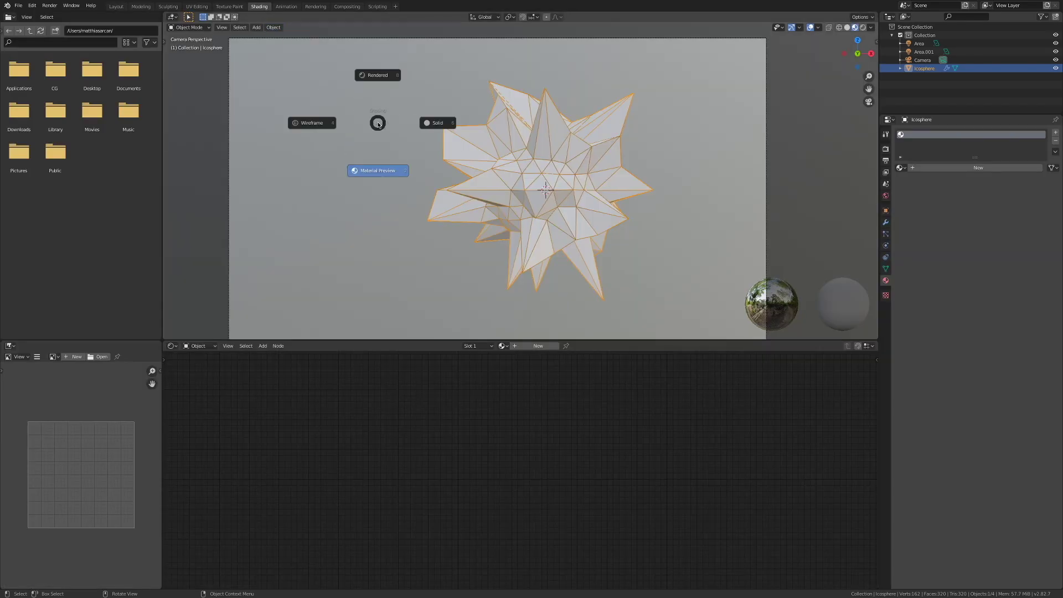
pyautogui.click(379, 171)
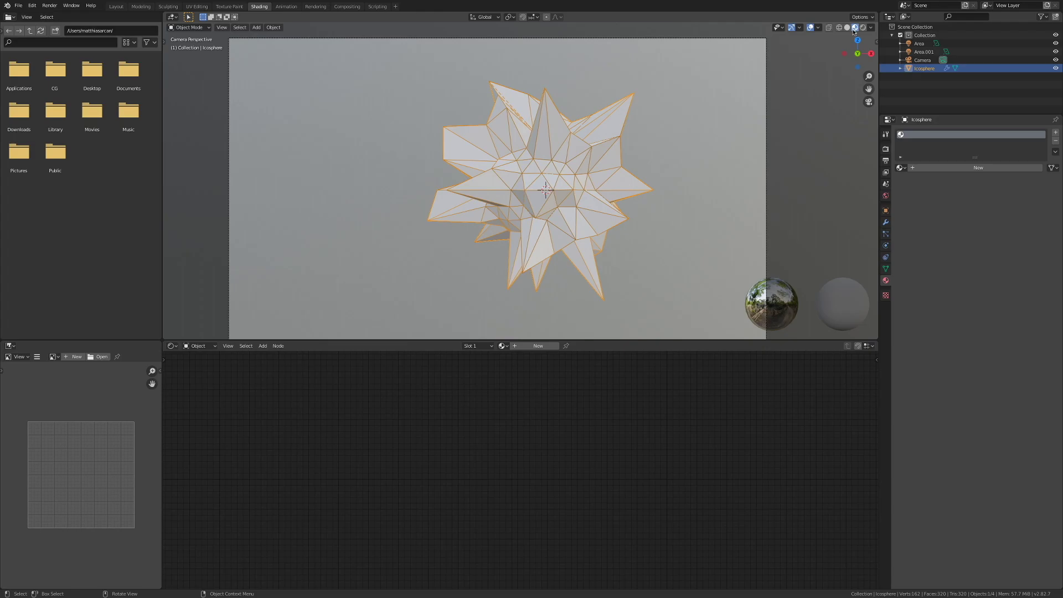
# Create a new material for the icosphere and name it Random Colors.
pyautogui.click(933, 168)
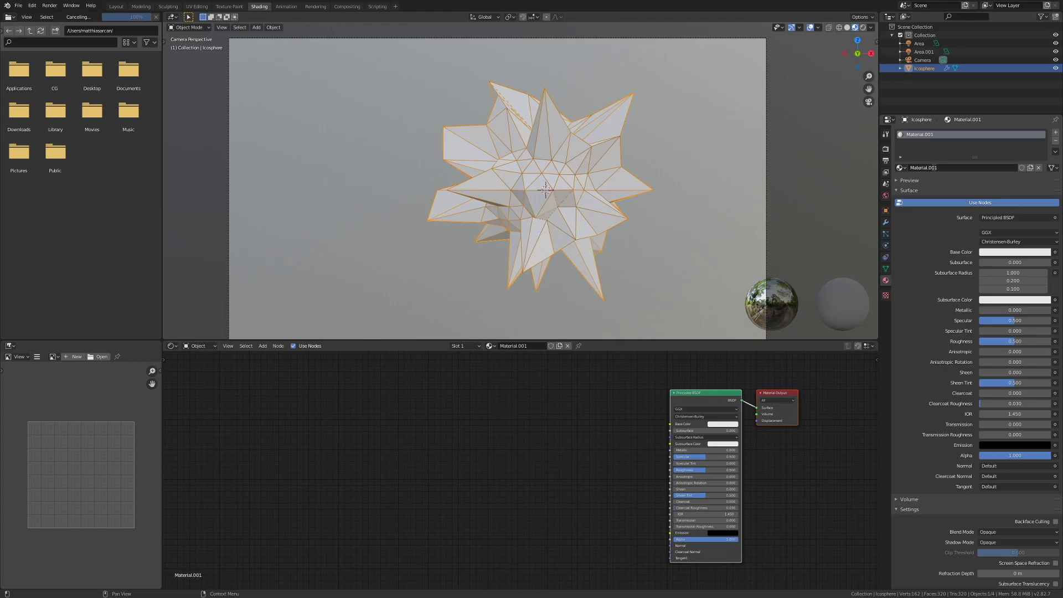
pyautogui.write('Ran')
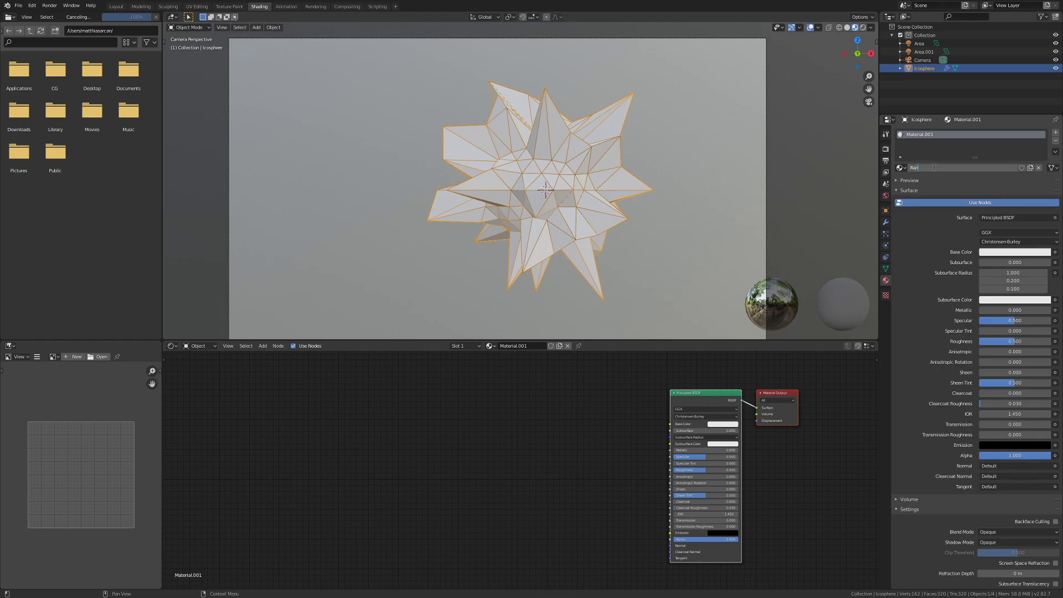
pyautogui.write('dom Colors')
pyautogui.press('Return')
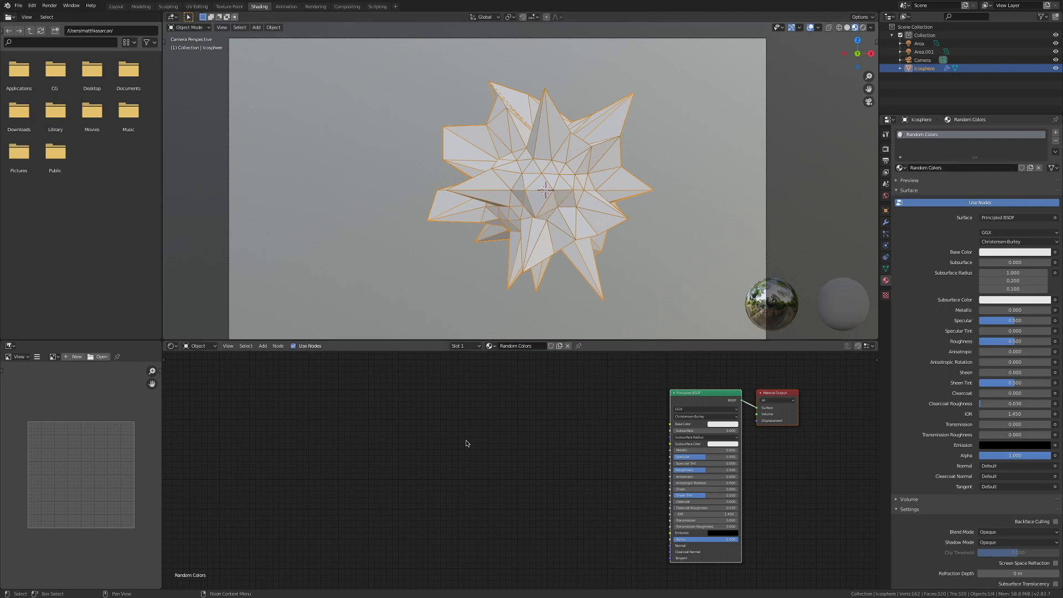
# Add a Geometry input node well ahead of the Principled BSDF node, leaving room for further nodes between them.
pyautogui.hotkey('shift', 'a')
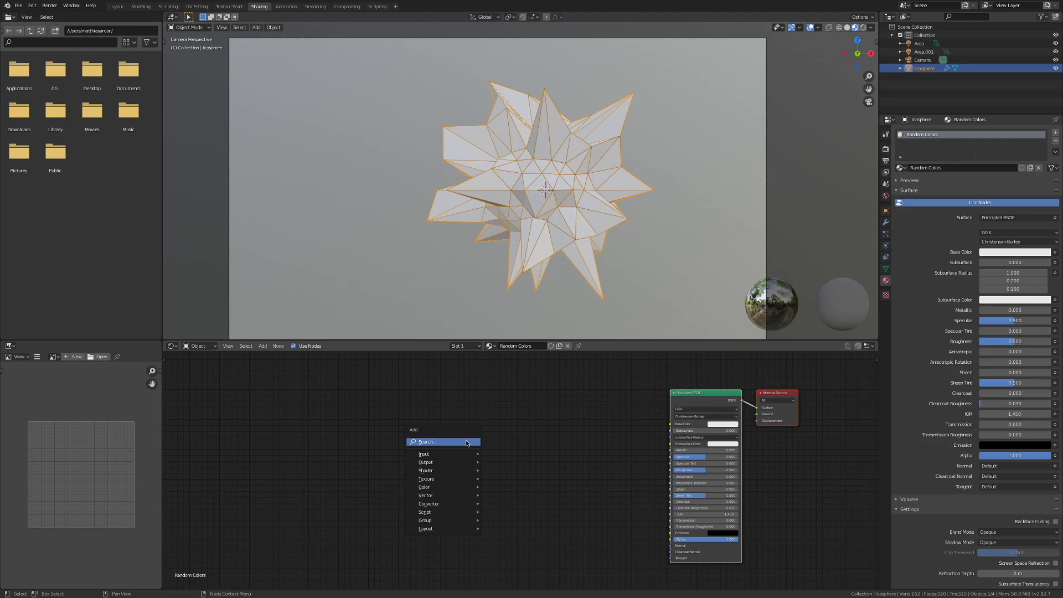
pyautogui.moveTo(469, 454)
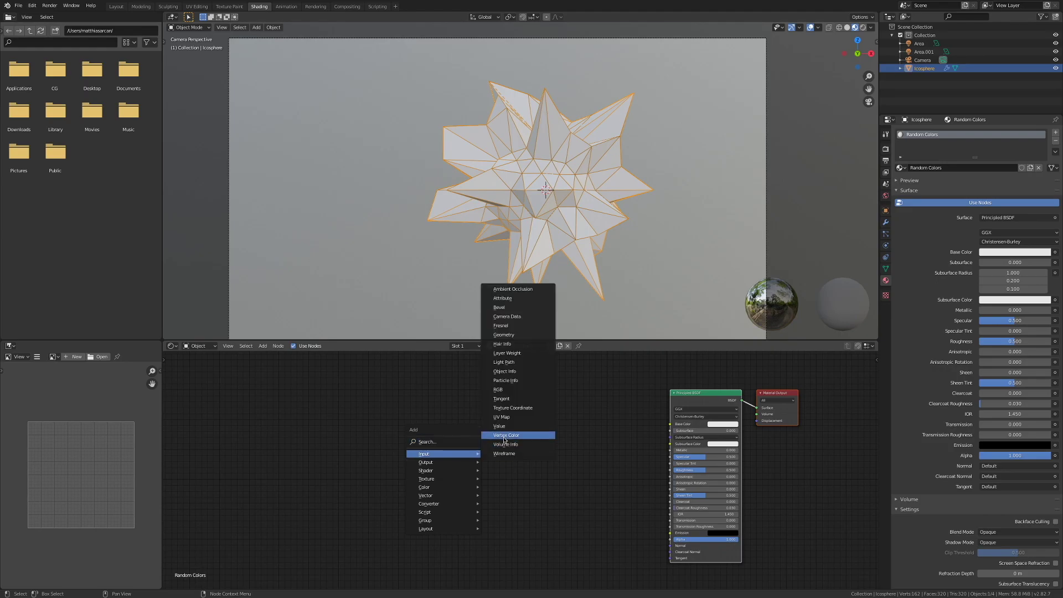
pyautogui.click(504, 335)
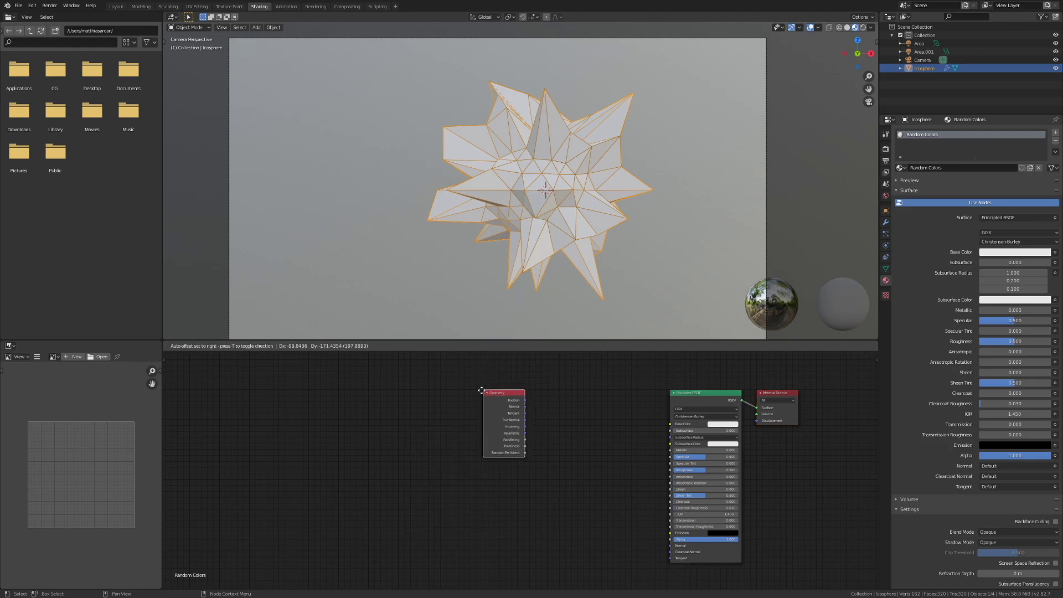
pyautogui.click(250, 423)
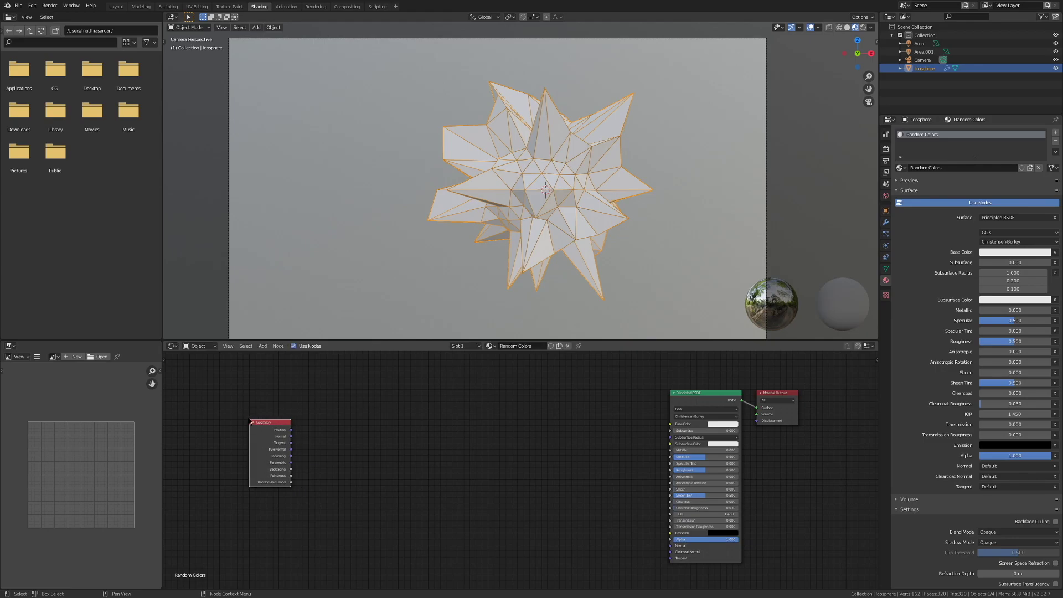
# Add a Math node beside the Geometry node and connect True Normal to its first value.
pyautogui.hotkey('shift', 'a')
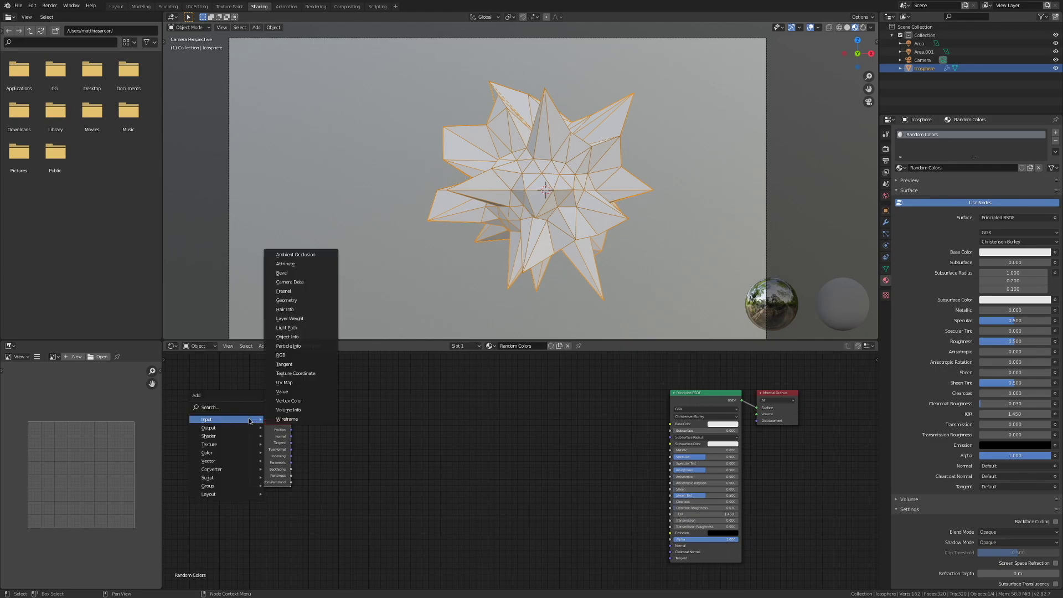
pyautogui.moveTo(239, 471)
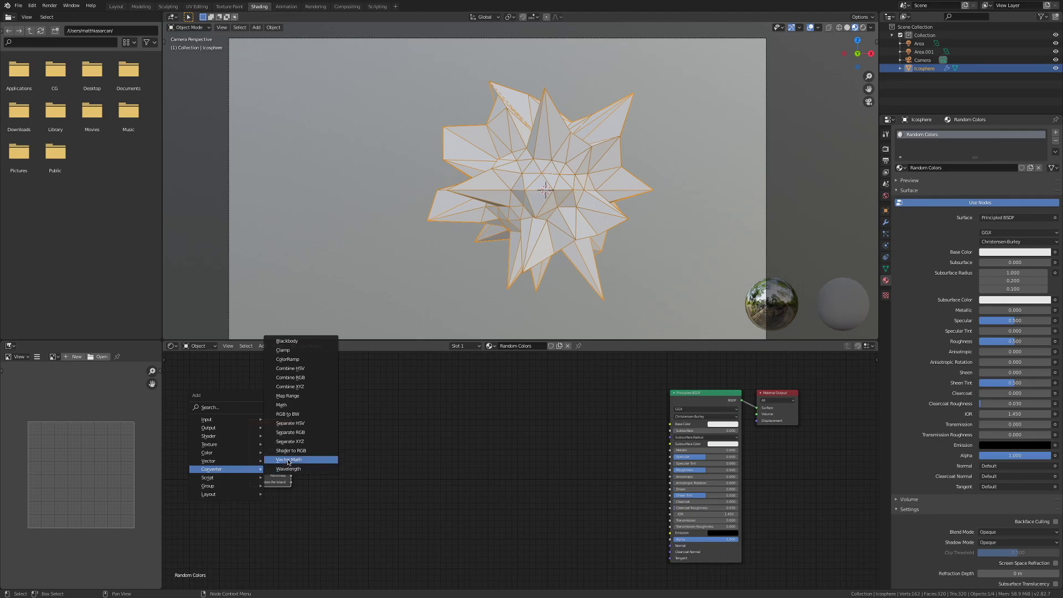
pyautogui.click(291, 406)
pyautogui.click(304, 437)
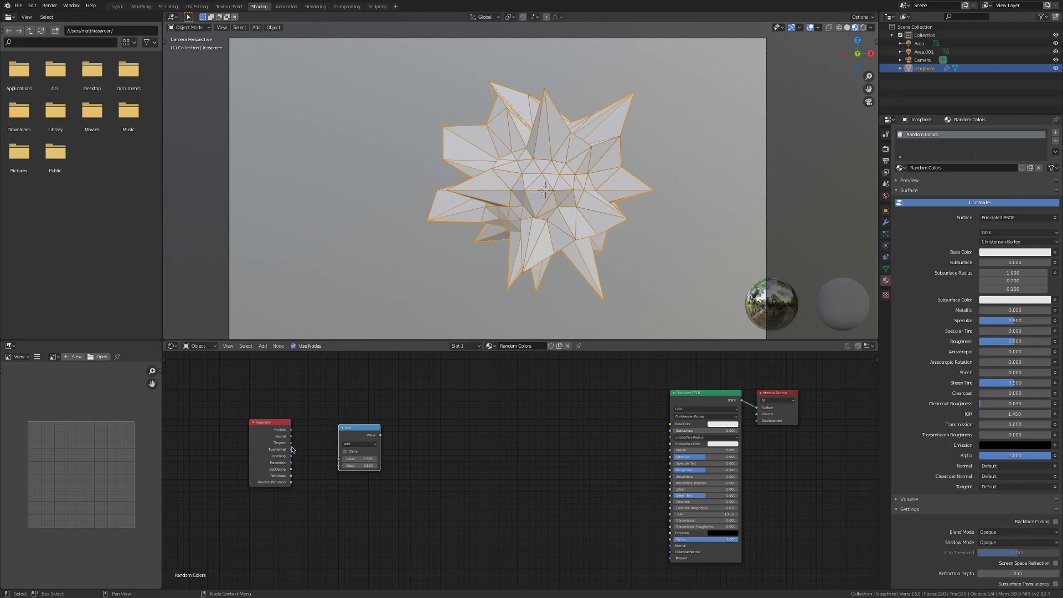
pyautogui.moveTo(292, 449); pyautogui.dragTo(340, 462)
# Duplicate the Add node, set the copy to Multiply, and connect the Add output to its first value.
pyautogui.click(359, 429)
pyautogui.hotkey('shift', 'd')
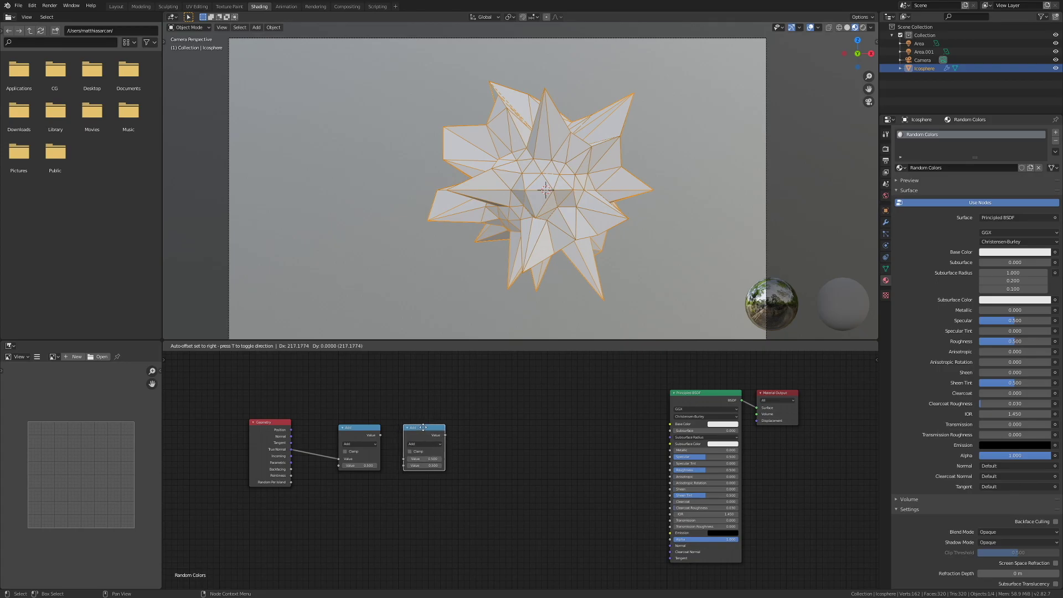
pyautogui.click(424, 428)
pyautogui.click(423, 444)
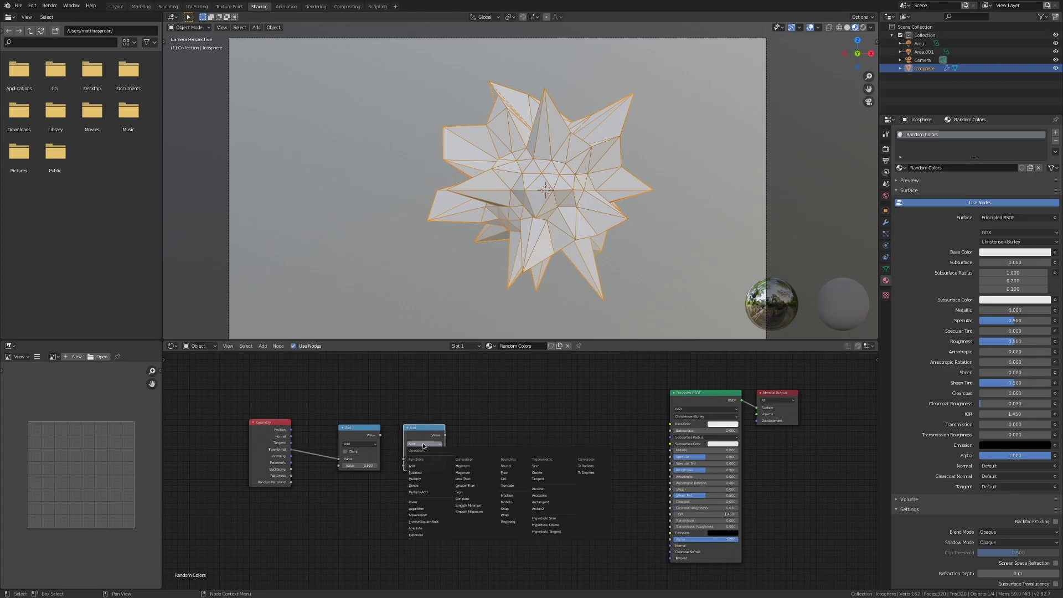
pyautogui.click(420, 479)
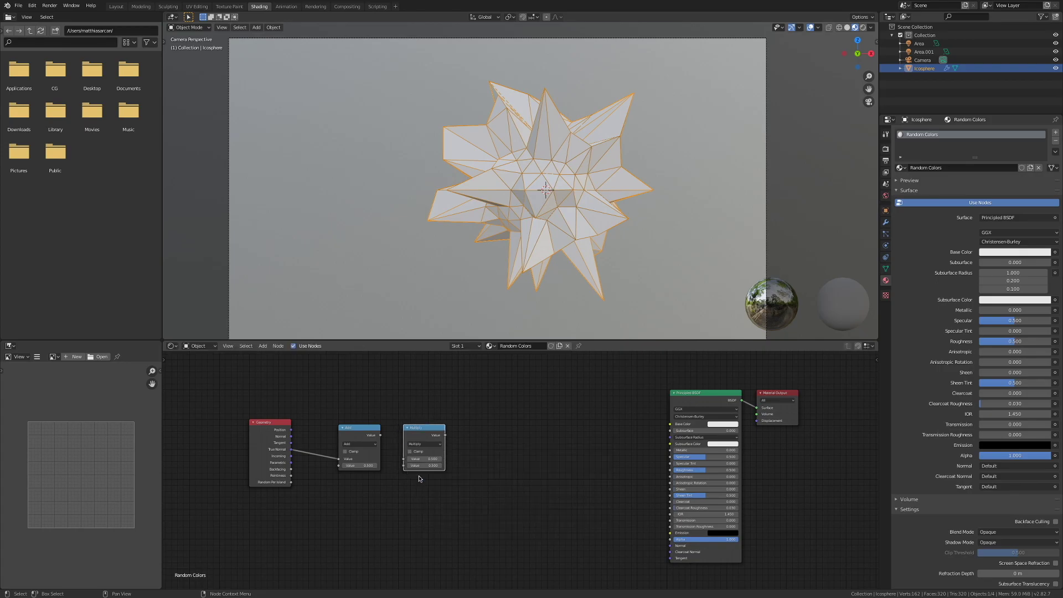
pyautogui.moveTo(381, 436); pyautogui.dragTo(403, 459)
# Add an Object Info node below the Math nodes and connect its Random output to the Multiply node's second value.
pyautogui.hotkey('shift', 'a')
pyautogui.moveTo(369, 515)
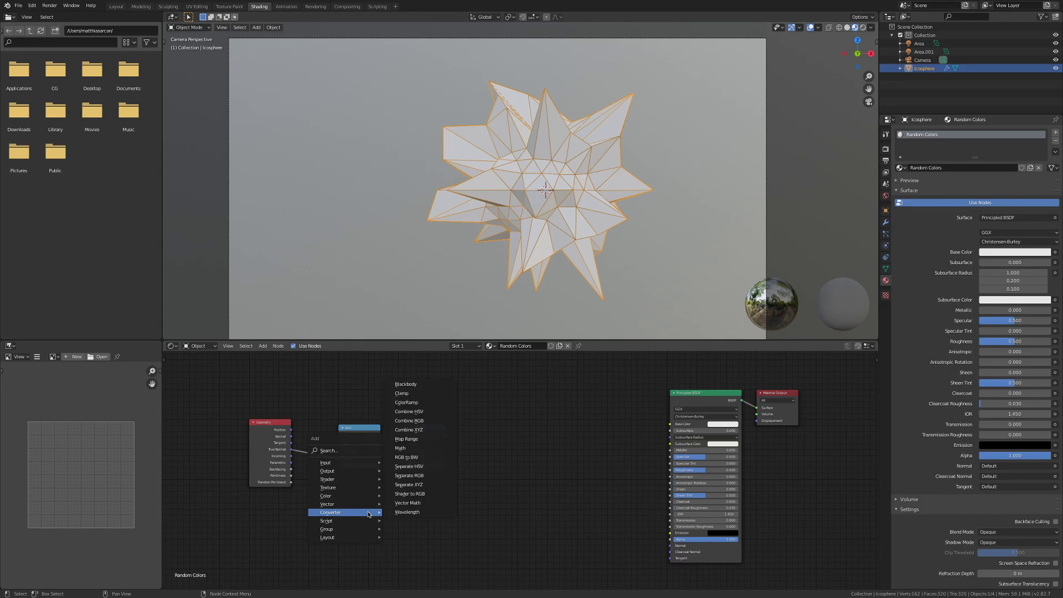
pyautogui.moveTo(369, 463)
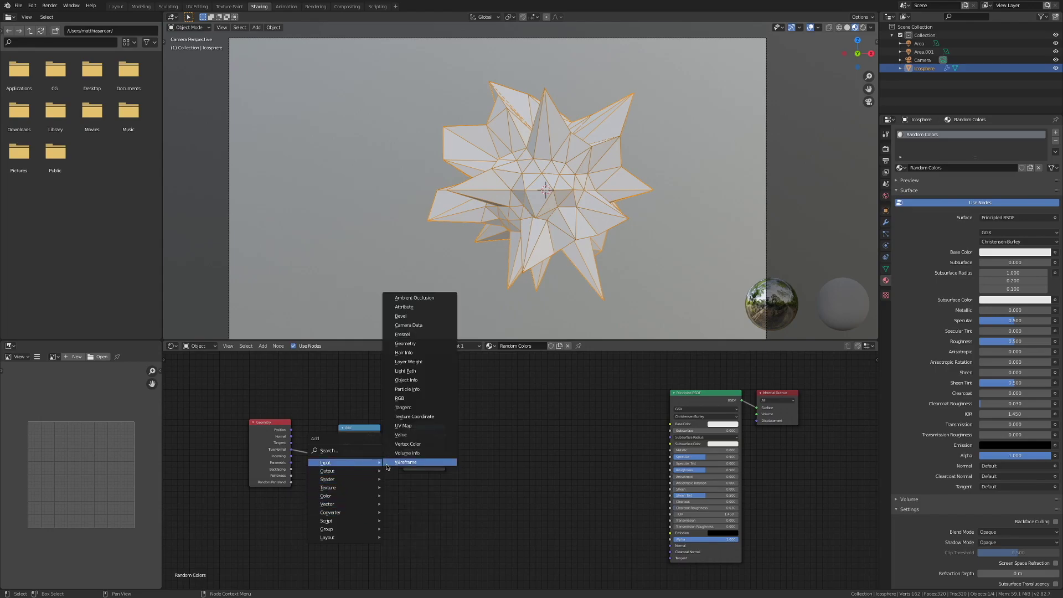
pyautogui.click(414, 383)
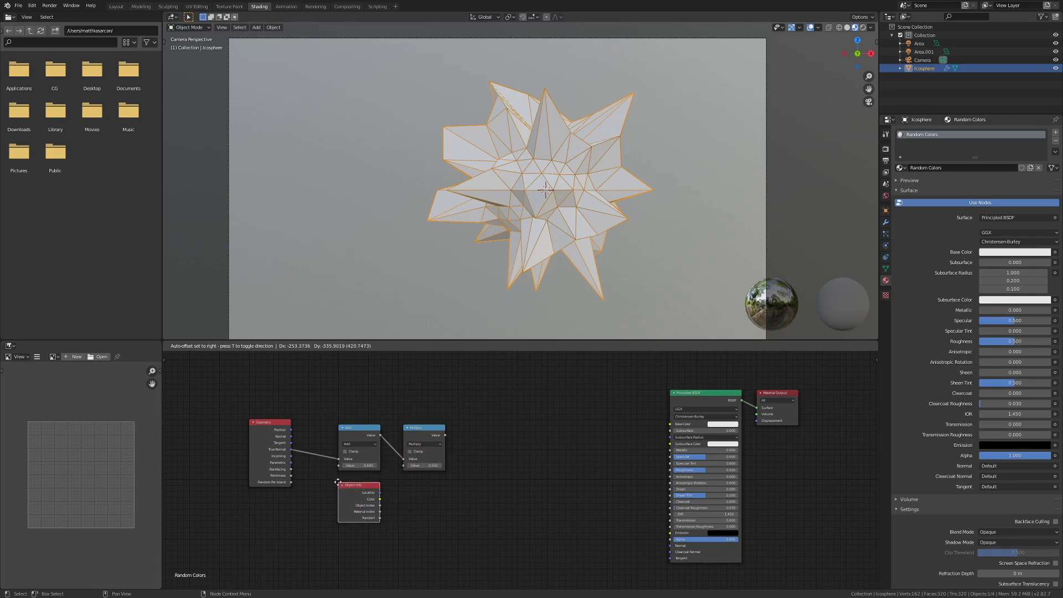
pyautogui.click(337, 481)
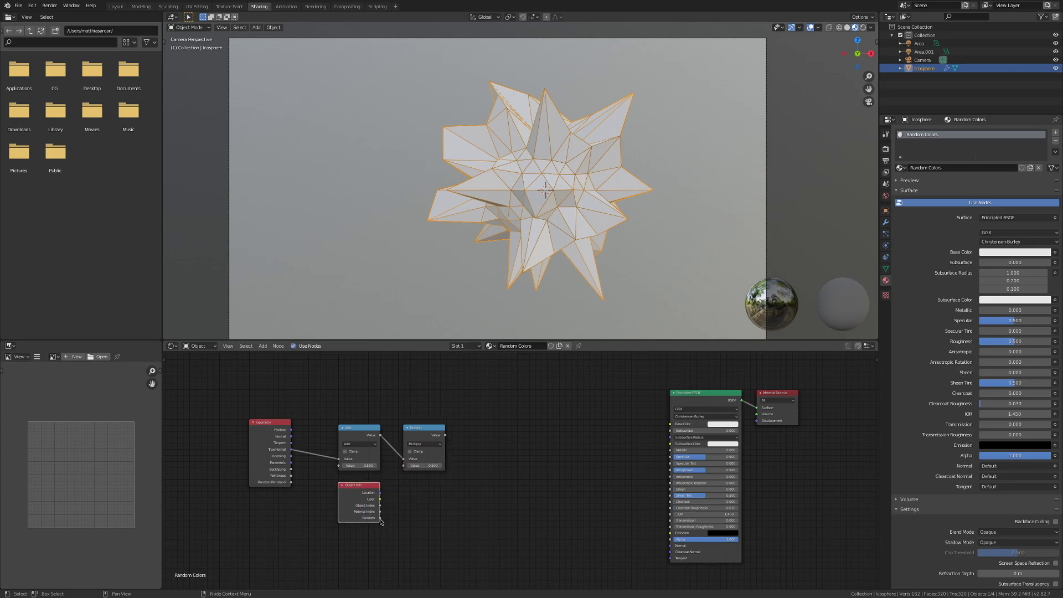
pyautogui.scroll(-1, 383, 520)
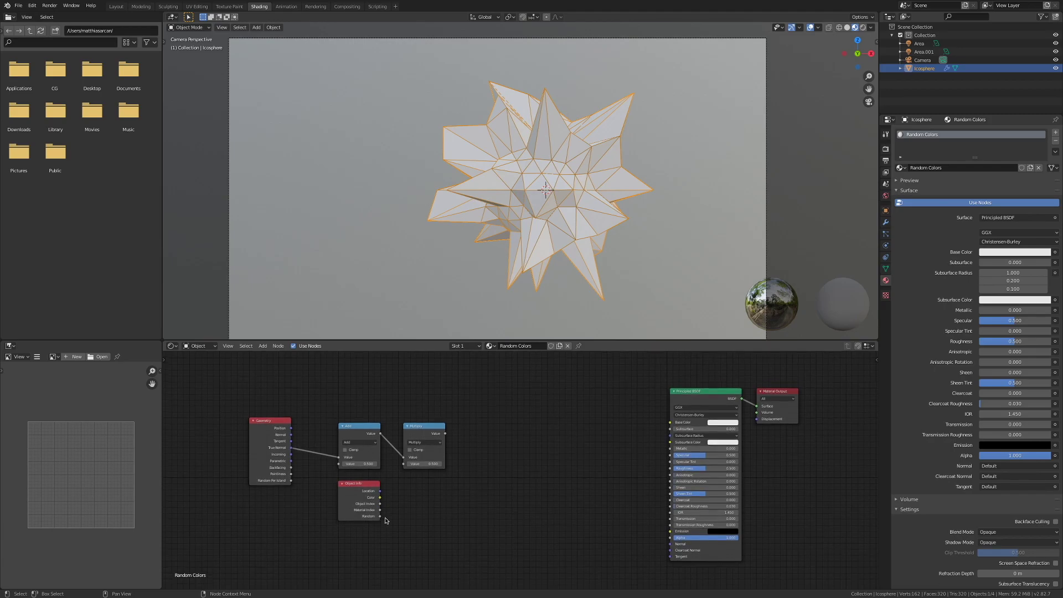
pyautogui.scroll(2, 383, 515)
pyautogui.scroll(2, 360, 494)
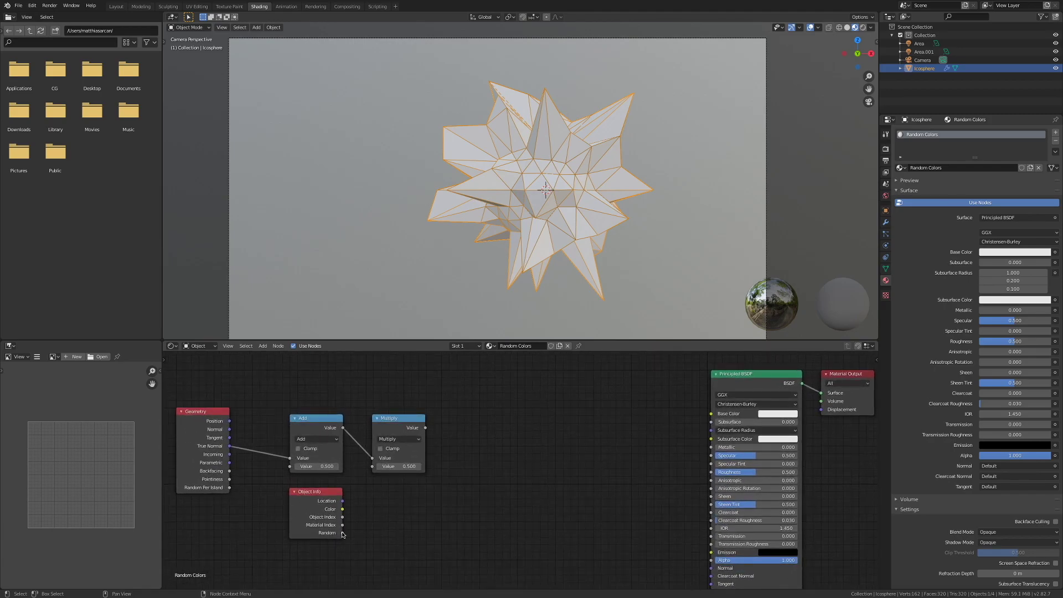
pyautogui.moveTo(317, 498); pyautogui.dragTo(266, 503)
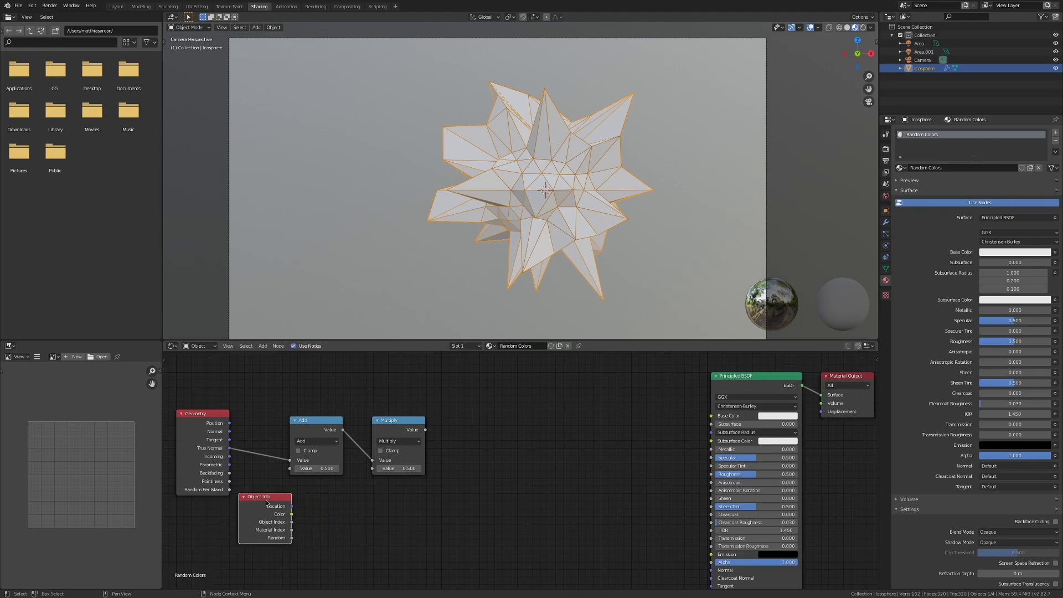
pyautogui.moveTo(292, 538); pyautogui.dragTo(373, 468)
# Duplicate the Multiply node, connect the first Multiply output to the copy, and set the copy's second value to 25.
pyautogui.click(397, 424)
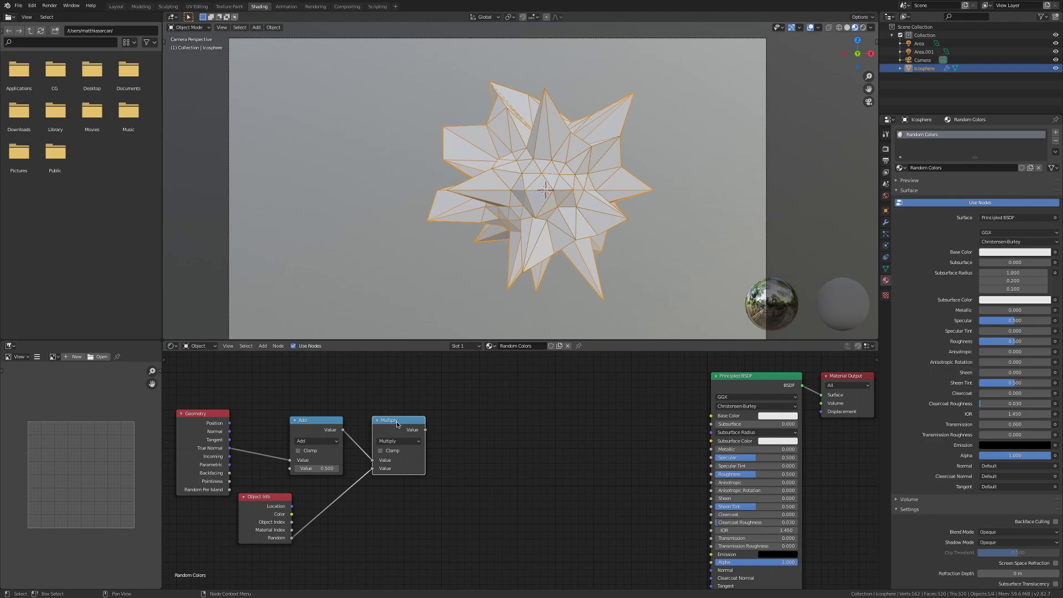
pyautogui.hotkey('shift', 'd')
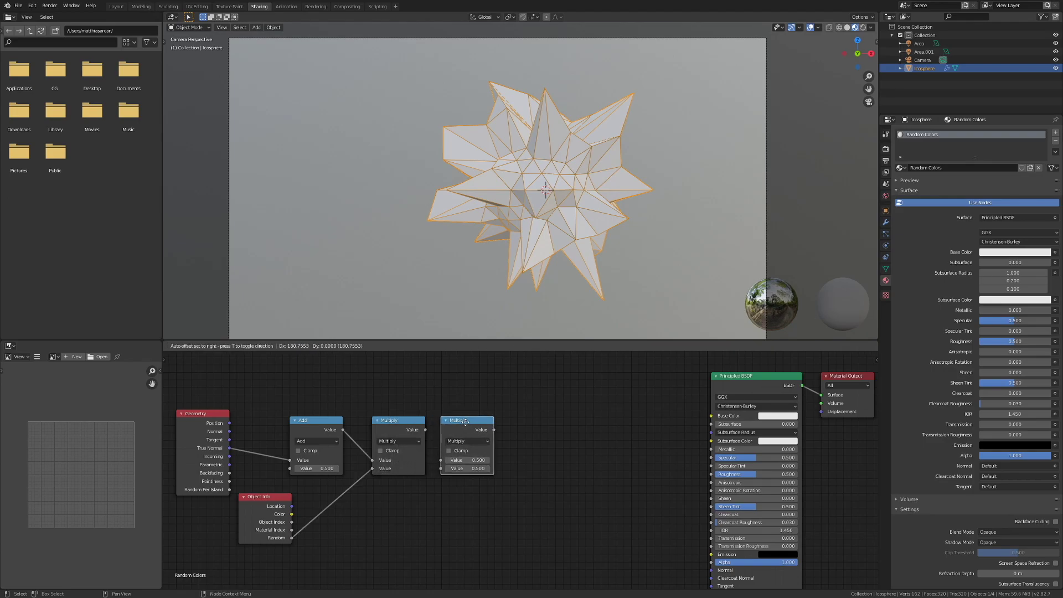
pyautogui.click(471, 421)
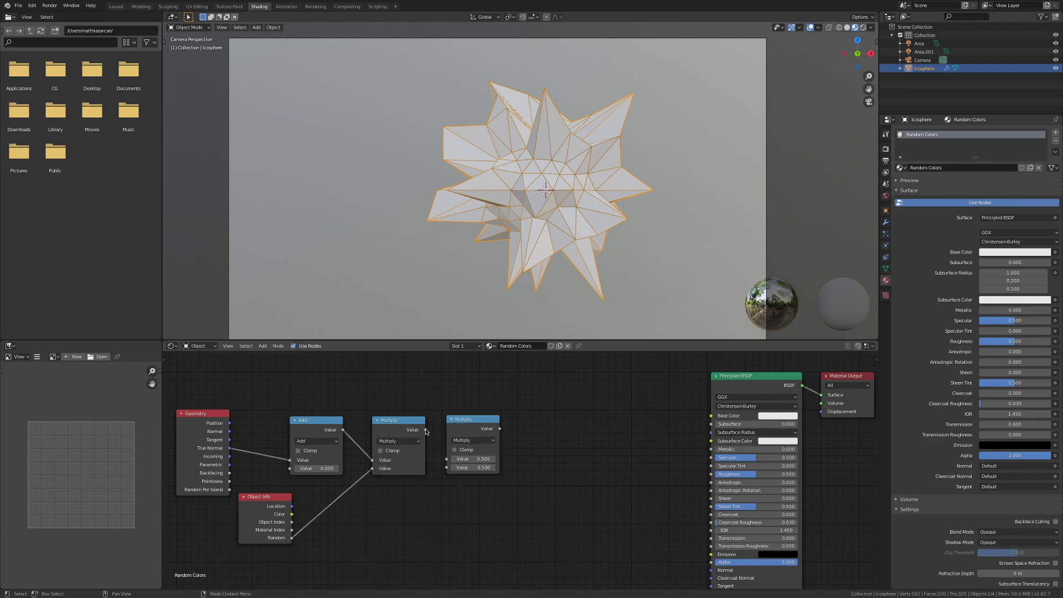
pyautogui.moveTo(425, 430); pyautogui.dragTo(446, 460)
pyautogui.click(475, 468)
pyautogui.write('25')
pyautogui.press('Return')
# Duplicate the second Multiply node as a Modulo node with a second value of 1, fed by that Multiply node's output.
pyautogui.click(480, 420)
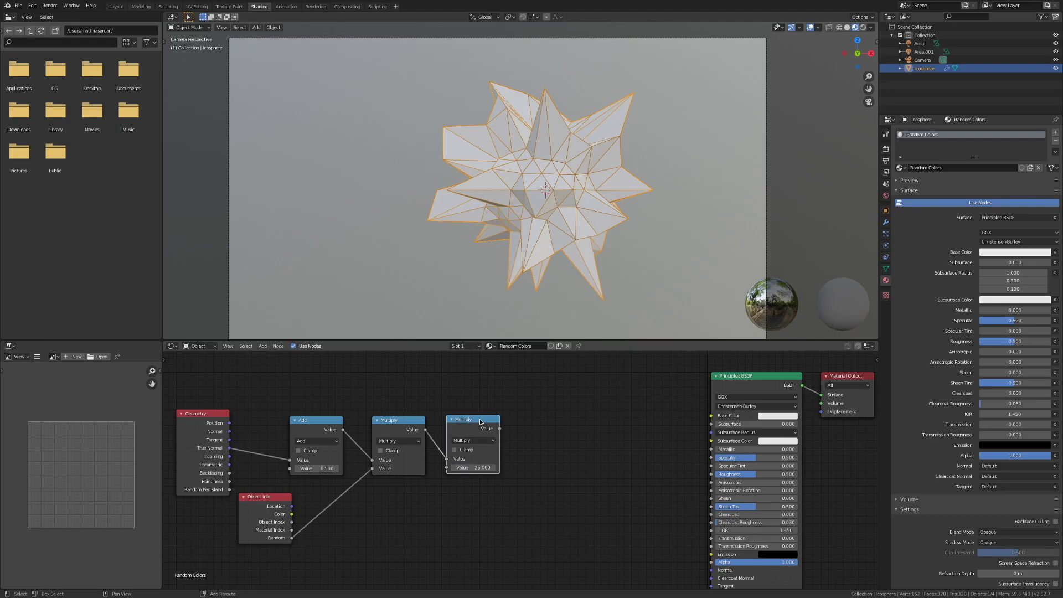
pyautogui.hotkey('shift', 'd')
pyautogui.click(546, 419)
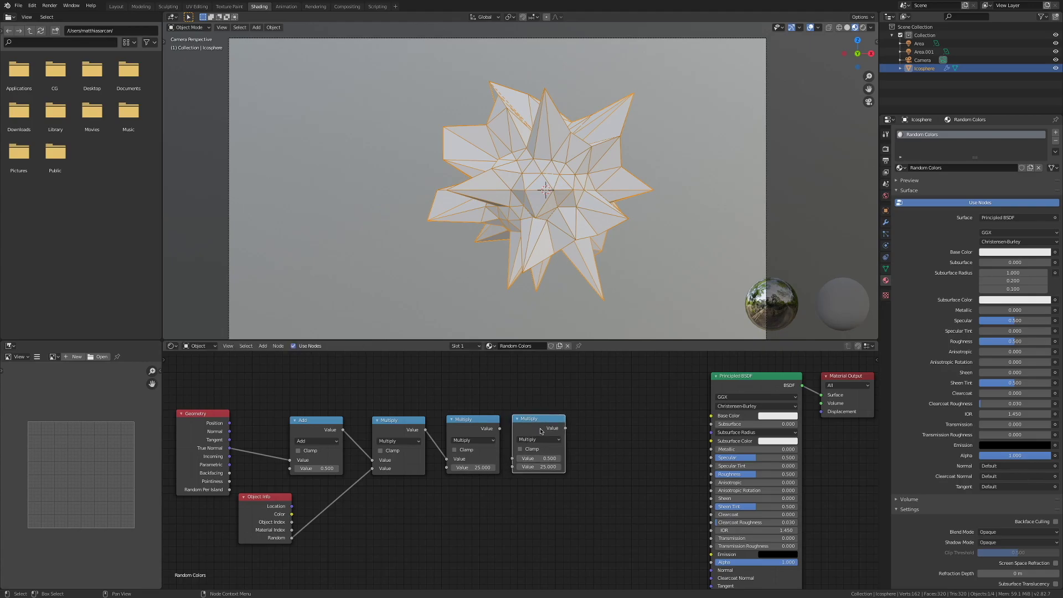
pyautogui.click(541, 440)
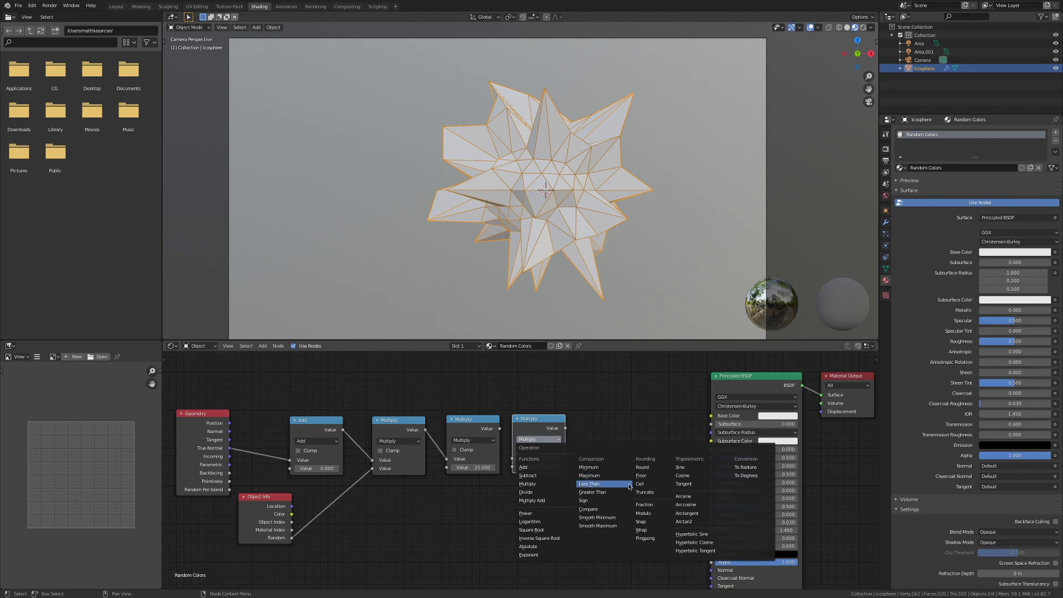
pyautogui.click(643, 513)
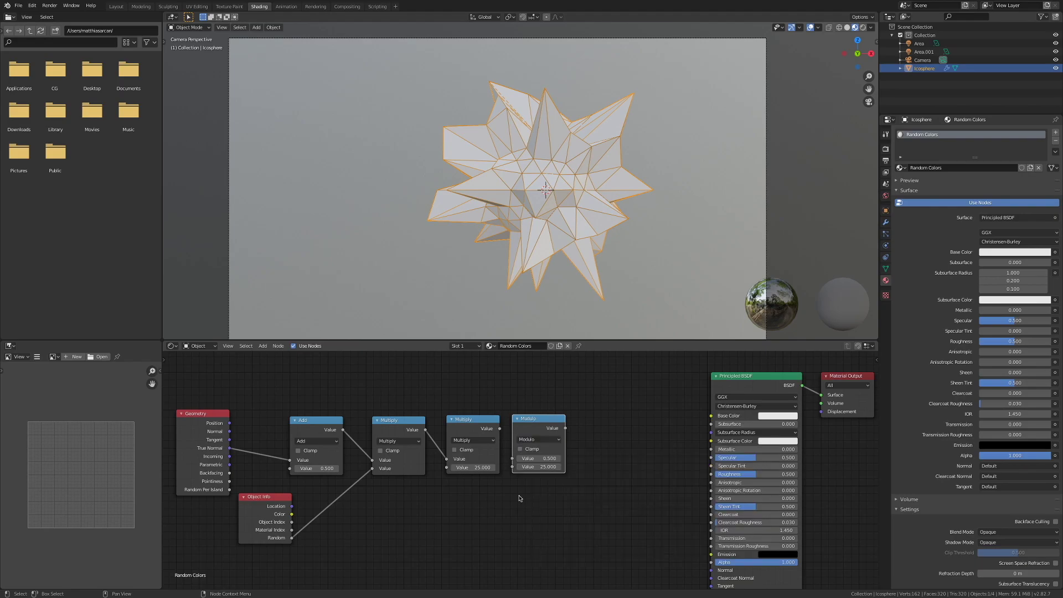
pyautogui.moveTo(499, 428); pyautogui.dragTo(511, 464)
pyautogui.click(548, 467)
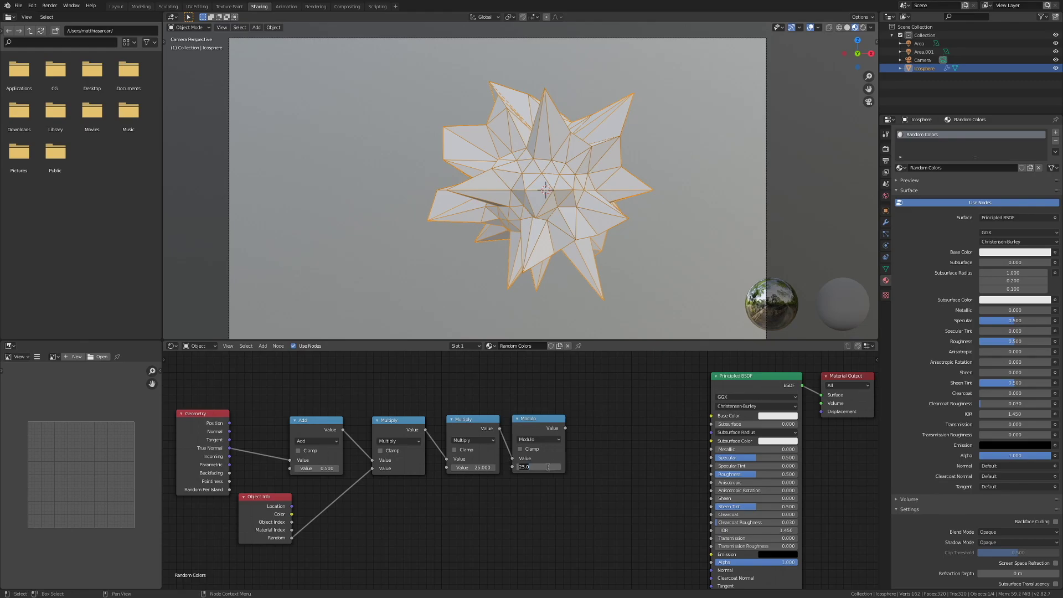
pyautogui.write('1')
pyautogui.press('Return')
# Move the Geometry, Object Info and Math nodes together farther away from the Principled BSDF node to make room.
pyautogui.moveTo(550, 471); pyautogui.dragTo(560, 472, button='middle')
pyautogui.moveTo(593, 556); pyautogui.dragTo(124, 415)
pyautogui.click(580, 494)
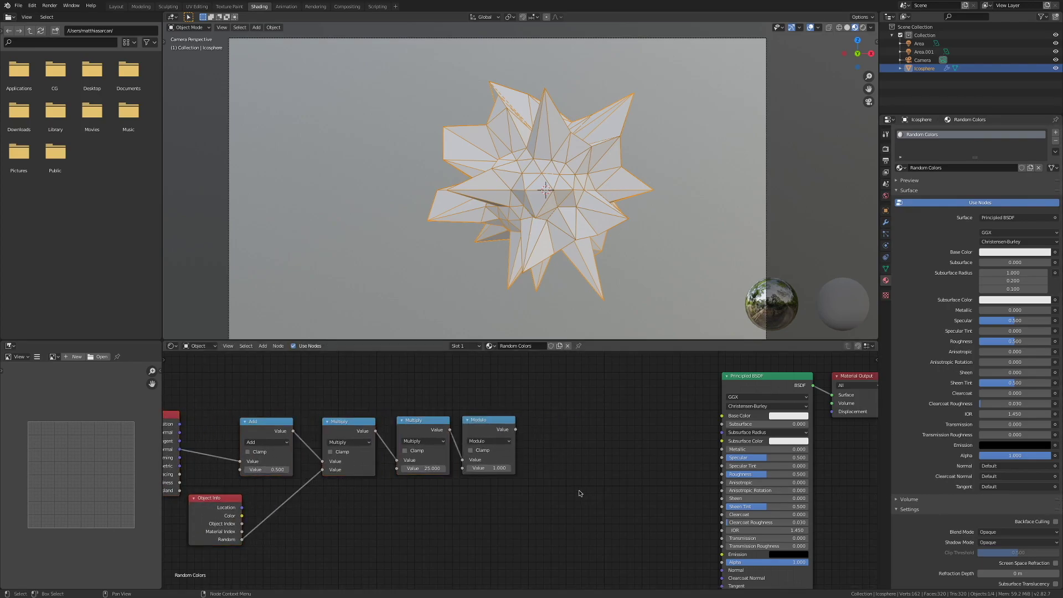
# Add a ColorRamp node between the Modulo node and the Principled BSDF node.
pyautogui.hotkey('shift', 'a')
pyautogui.moveTo(581, 493)
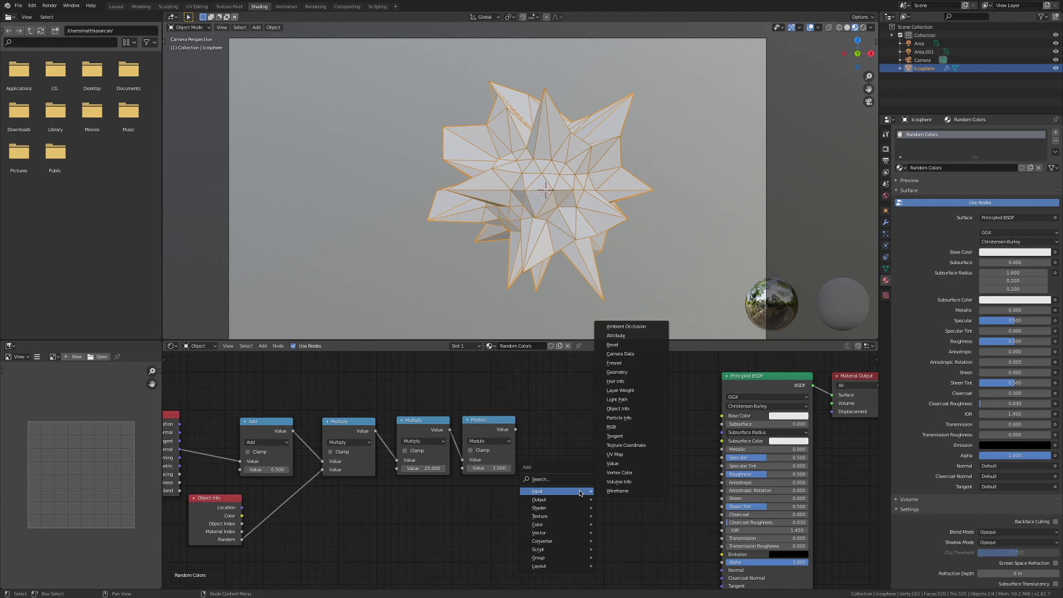
pyautogui.moveTo(579, 541)
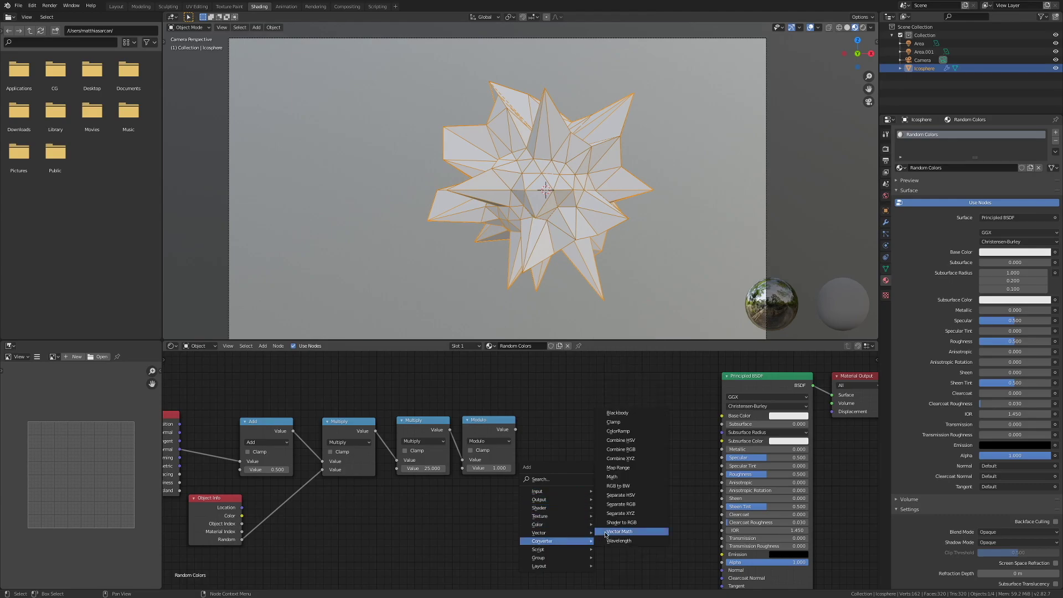
pyautogui.click(618, 431)
pyautogui.click(564, 406)
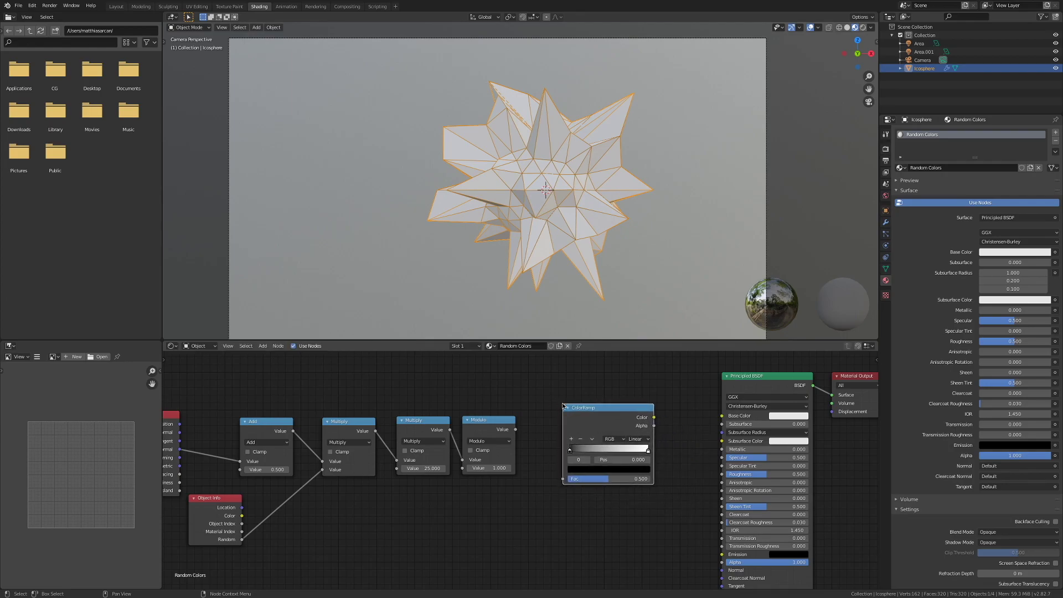
# Connect the Modulo output to the ColorRamp's Fac input and the ColorRamp's Color output to the Principled BSDF's Base Color.
pyautogui.click(516, 430)
pyautogui.moveTo(516, 430); pyautogui.dragTo(568, 476)
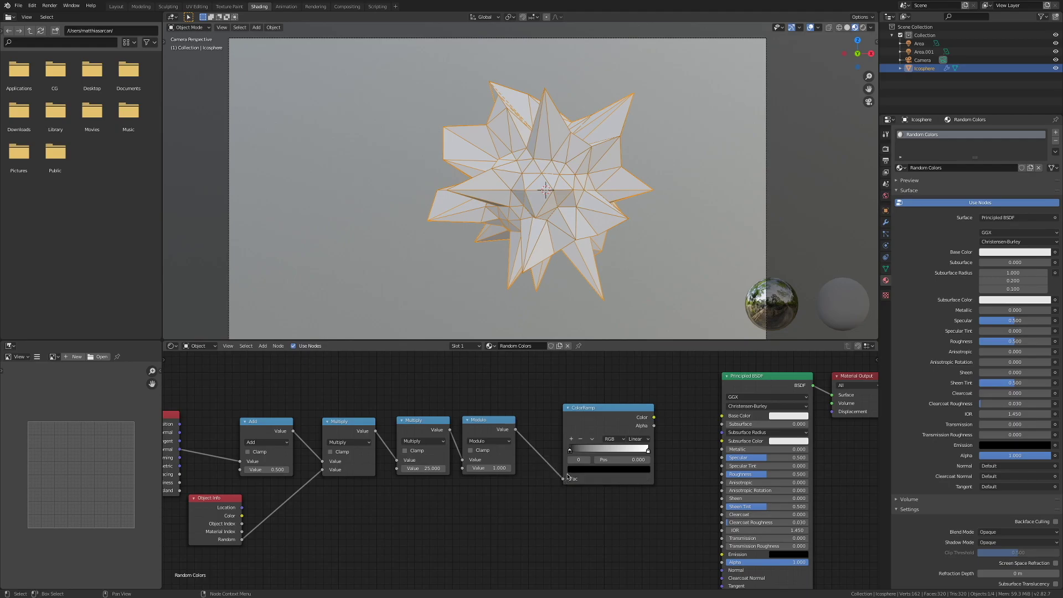
pyautogui.moveTo(655, 417); pyautogui.dragTo(723, 416)
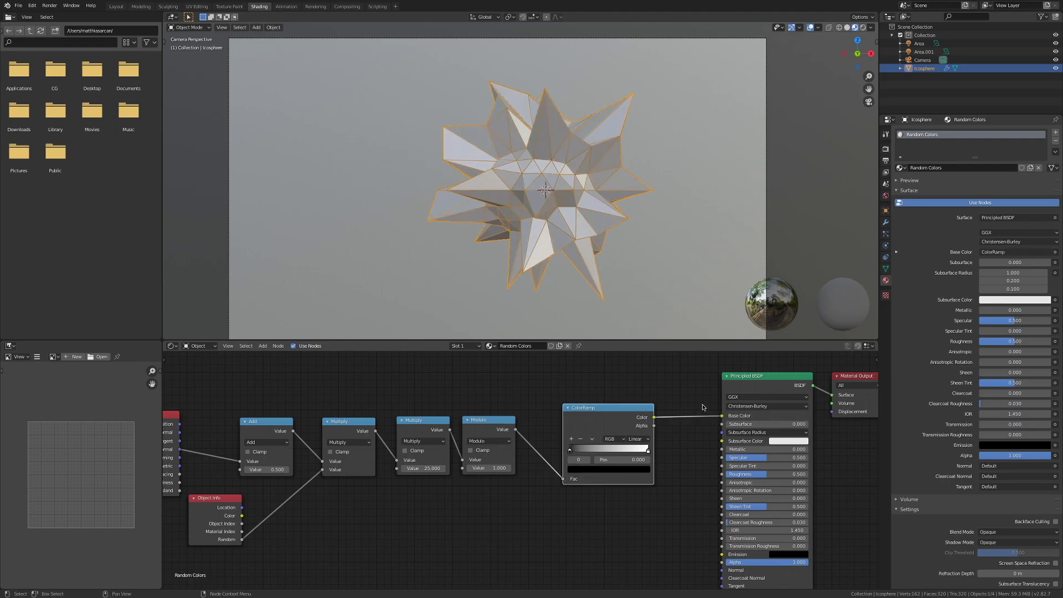
# Deselect the icosphere and change the ColorRamp's white end stop to a bright pinkish red.
pyautogui.click(687, 299)
pyautogui.click(648, 451)
pyautogui.click(639, 470)
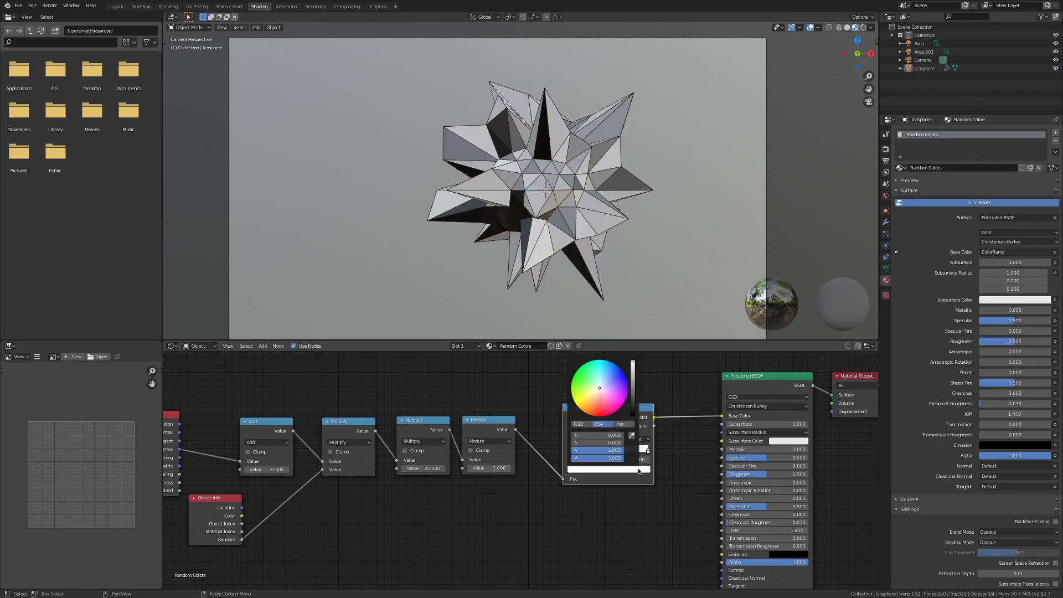
pyautogui.click(601, 414)
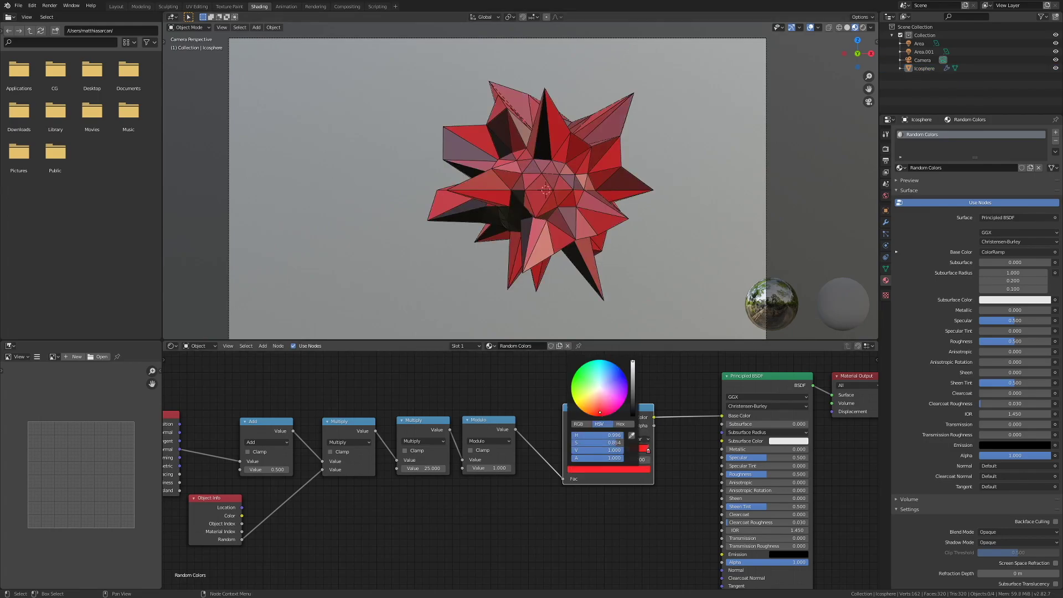
pyautogui.moveTo(604, 413); pyautogui.dragTo(604, 413)
# Place a new ColorRamp stop at about 0.77, near the red end, and color it light green.
pyautogui.moveTo(607, 450); pyautogui.dragTo(632, 451)
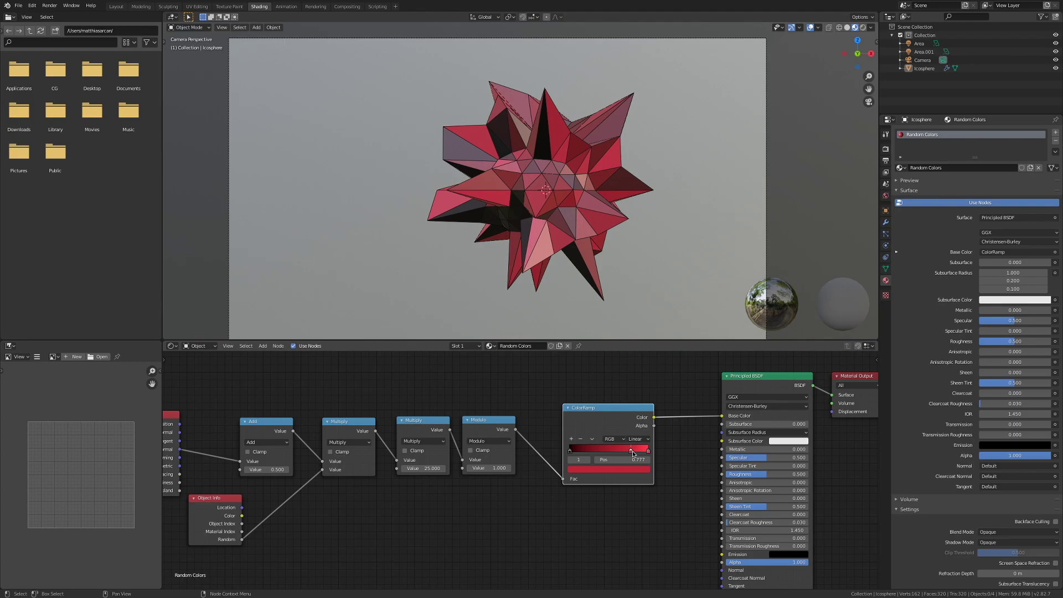
pyautogui.click(631, 469)
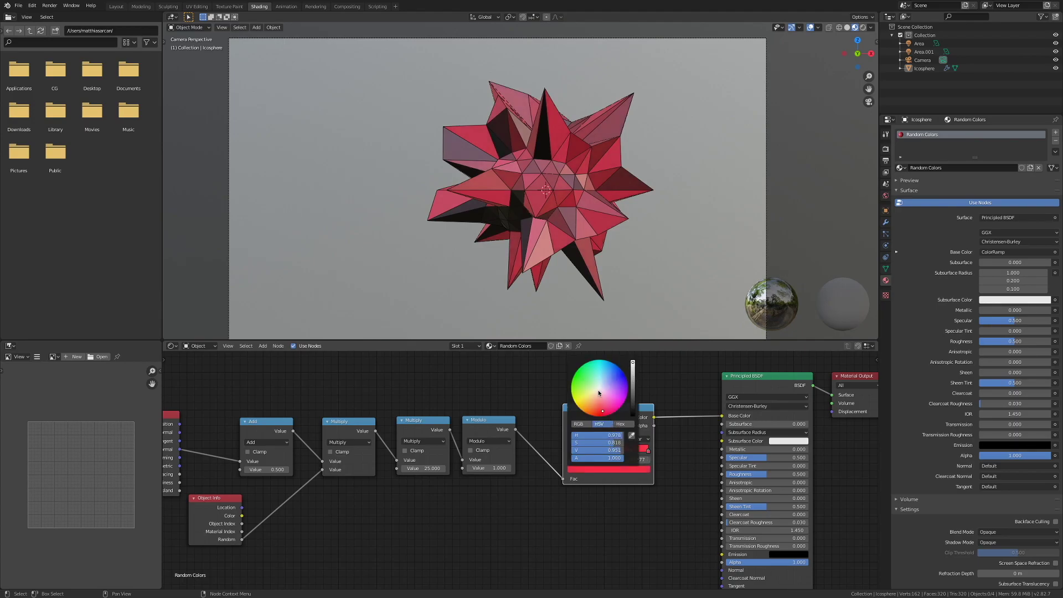
pyautogui.moveTo(603, 411); pyautogui.dragTo(585, 385)
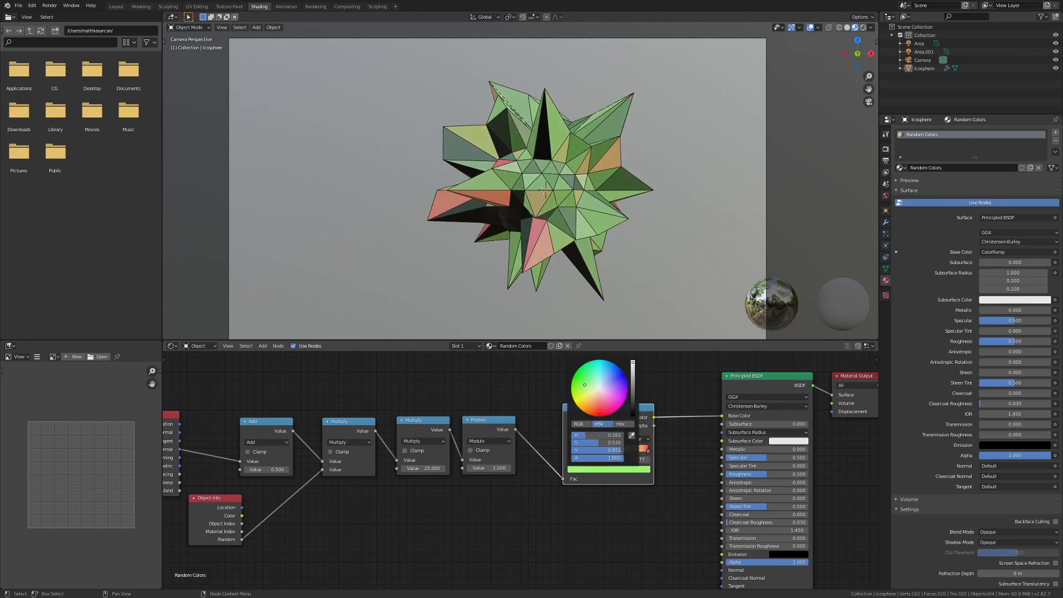
# Add a ColorRamp stop between the black and green stops and color it bright orange at full brightness.
pyautogui.click(572, 440)
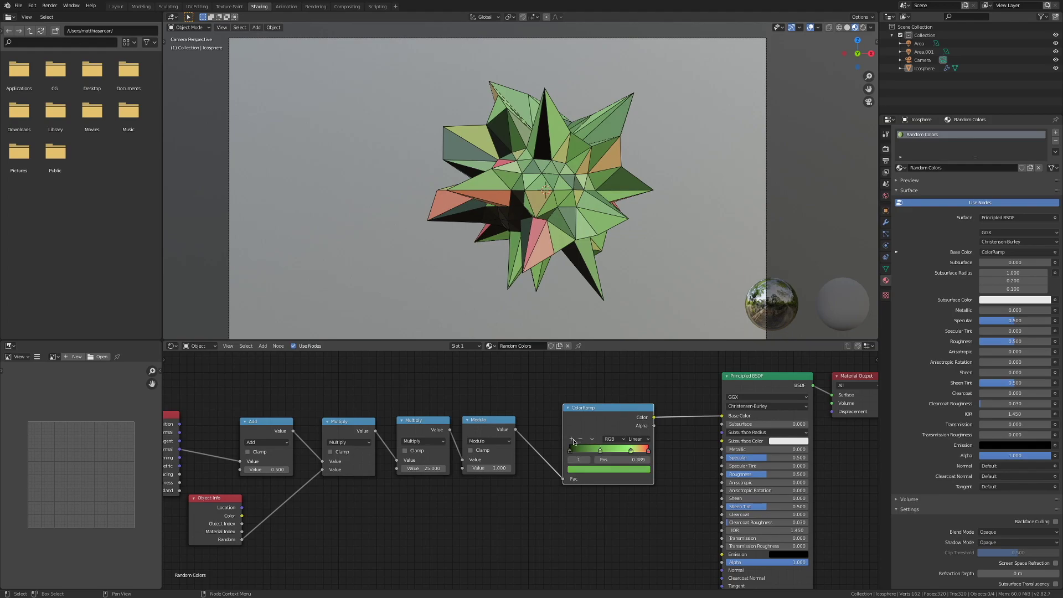
pyautogui.click(606, 470)
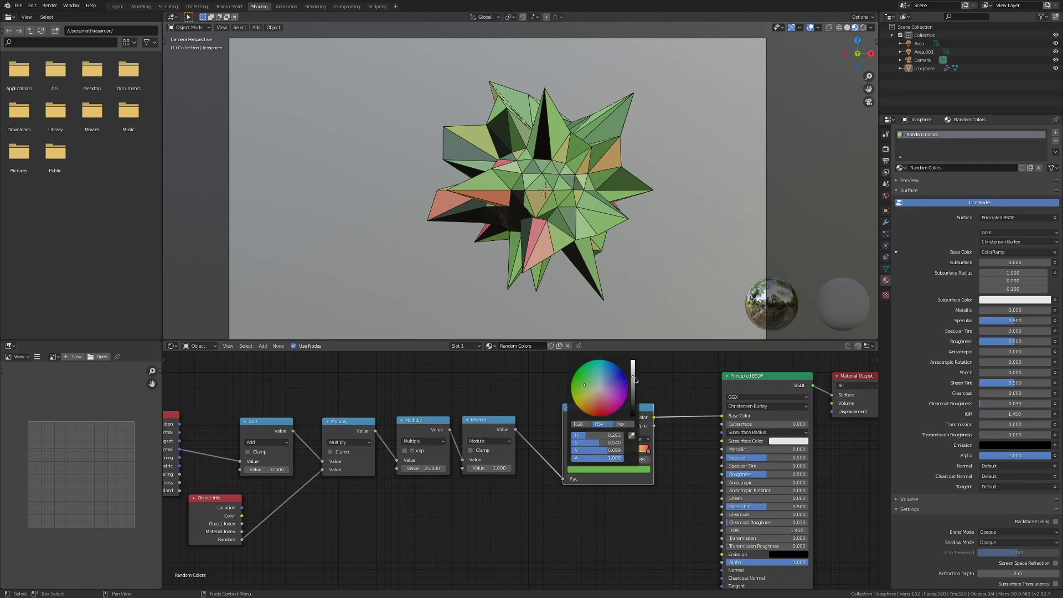
pyautogui.moveTo(636, 380); pyautogui.dragTo(633, 361)
pyautogui.click(587, 408)
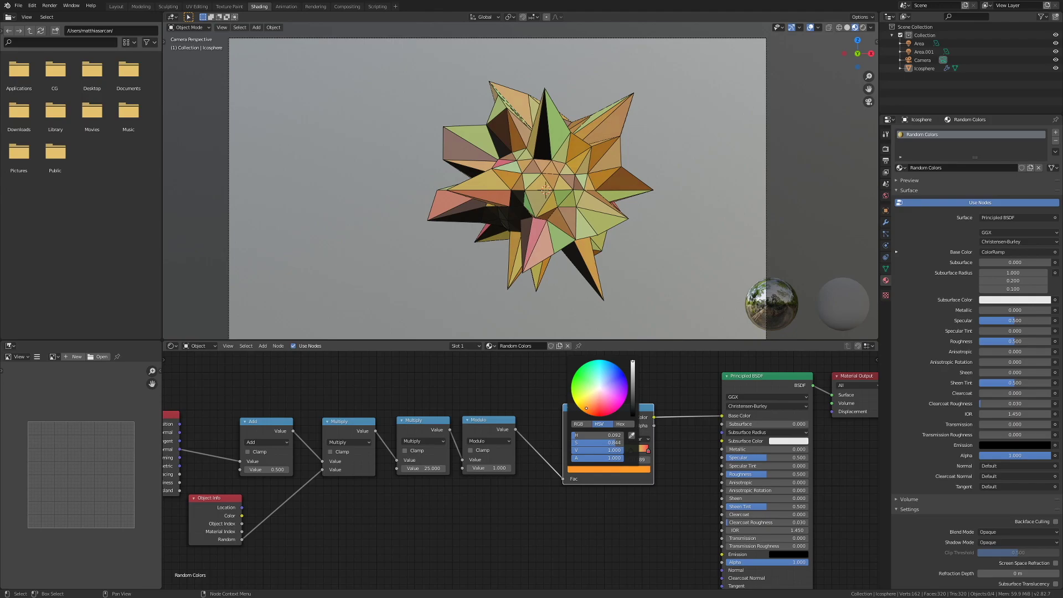
# Add a magenta stop between the black and orange ColorRamp stops, and shift the orange stop slightly toward the green one.
pyautogui.click(571, 439)
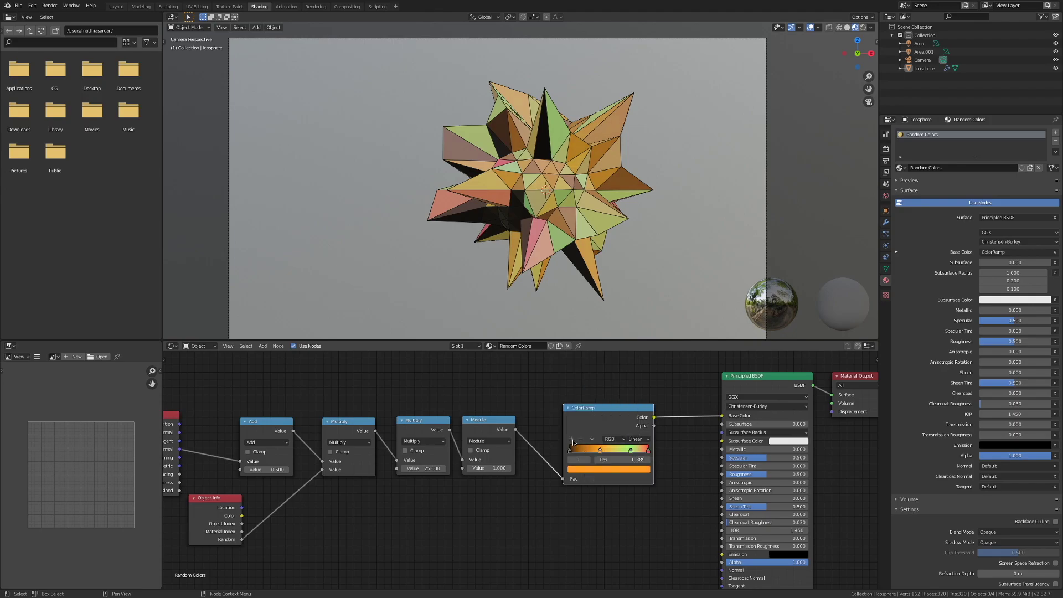
pyautogui.moveTo(600, 451); pyautogui.dragTo(607, 451)
pyautogui.click(584, 451)
pyautogui.click(593, 470)
pyautogui.click(614, 407)
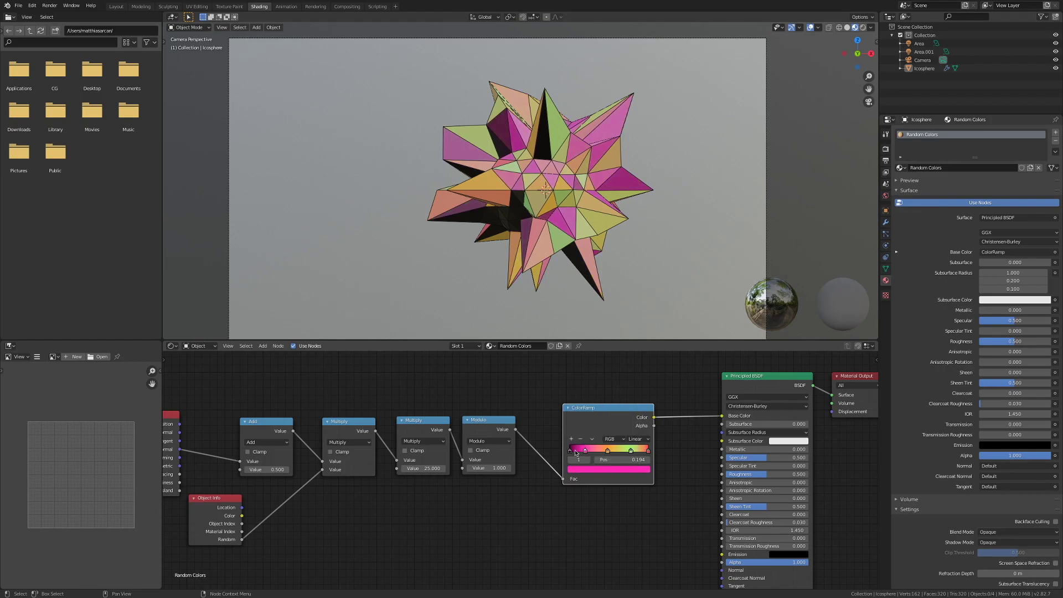
# Change the ColorRamp's black first stop to a light sky blue at full brightness.
pyautogui.click(571, 448)
pyautogui.click(576, 471)
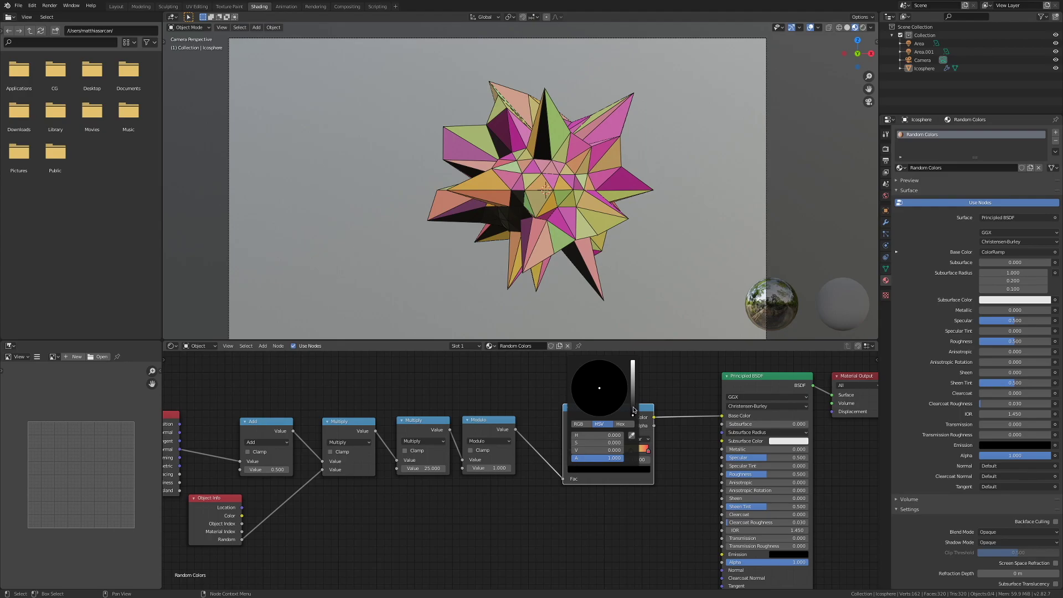
pyautogui.click(633, 362)
pyautogui.click(618, 371)
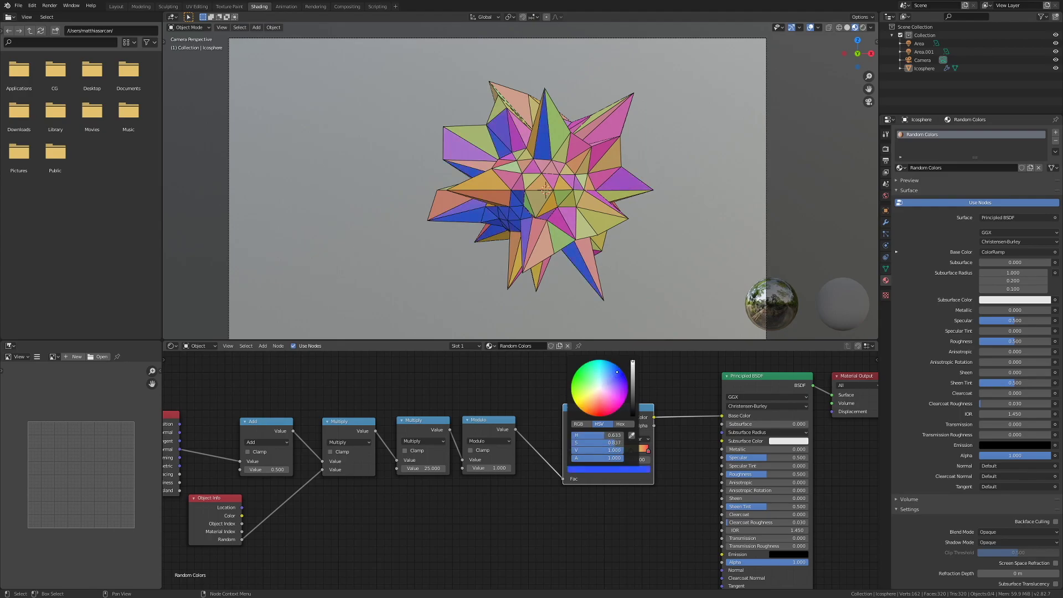
pyautogui.click(609, 377)
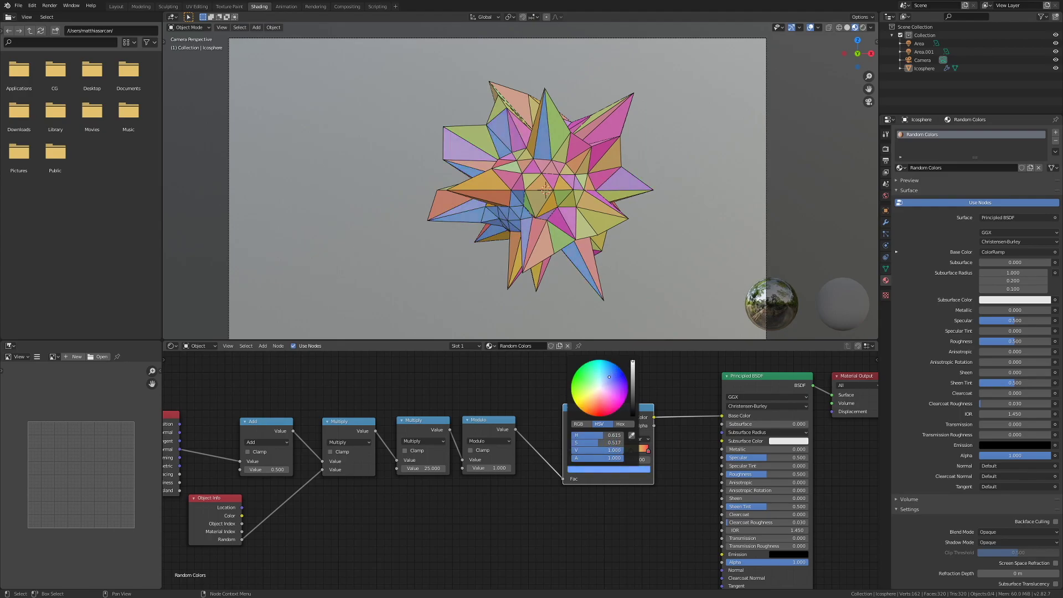
pyautogui.moveTo(610, 380); pyautogui.dragTo(606, 375)
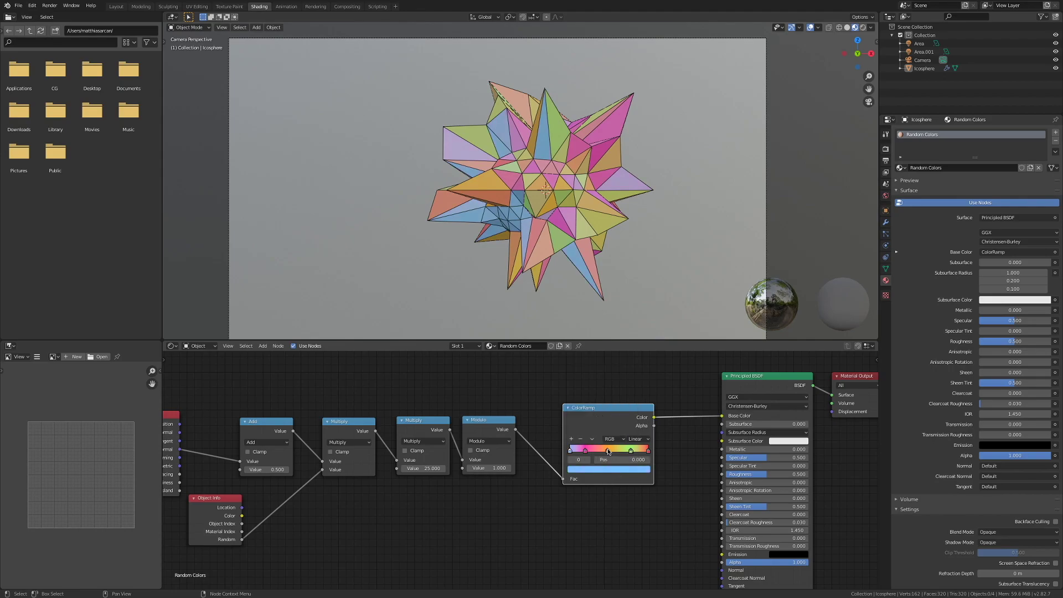
# Try Constant interpolation on the ColorRamp and return it to Linear.
pyautogui.click(636, 439)
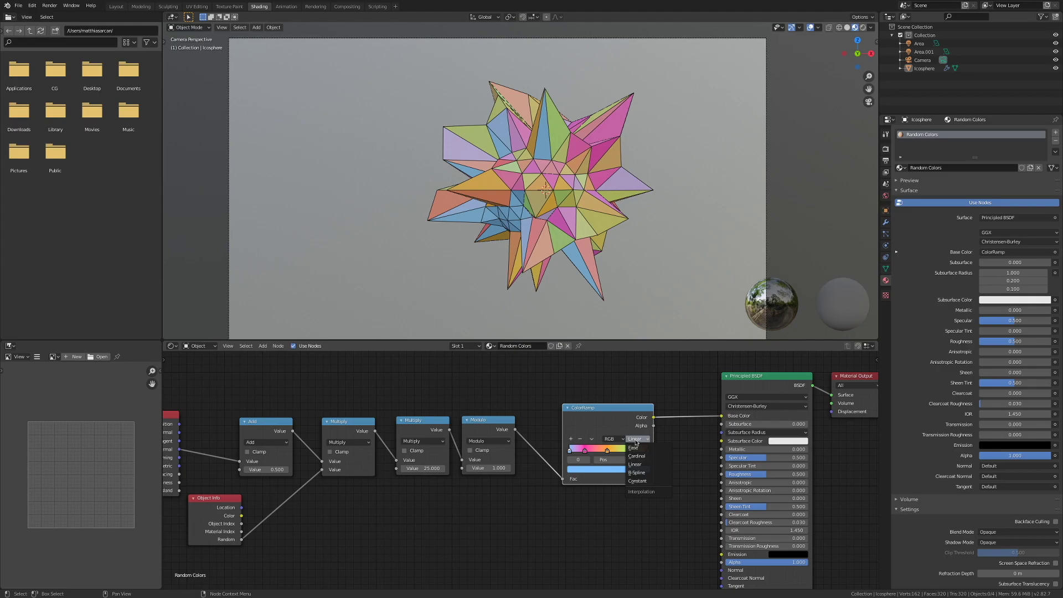
pyautogui.click(636, 482)
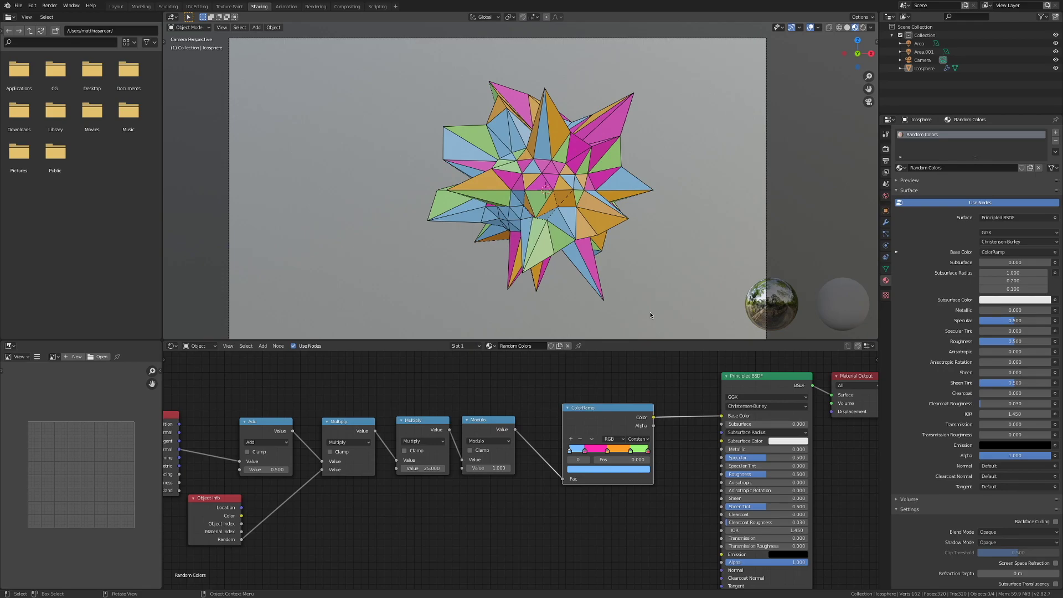
pyautogui.click(644, 439)
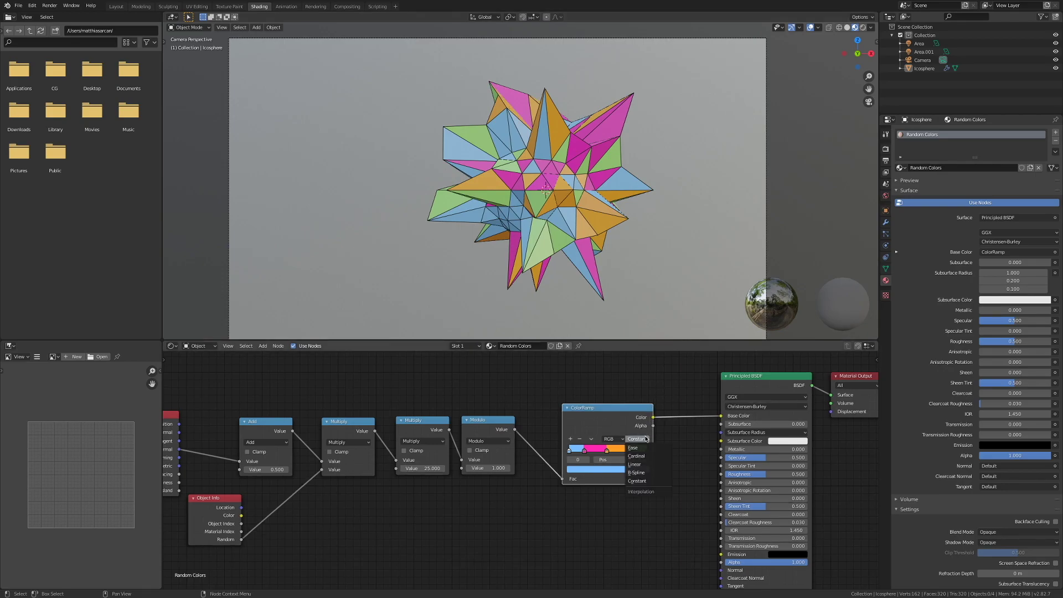
pyautogui.click(643, 464)
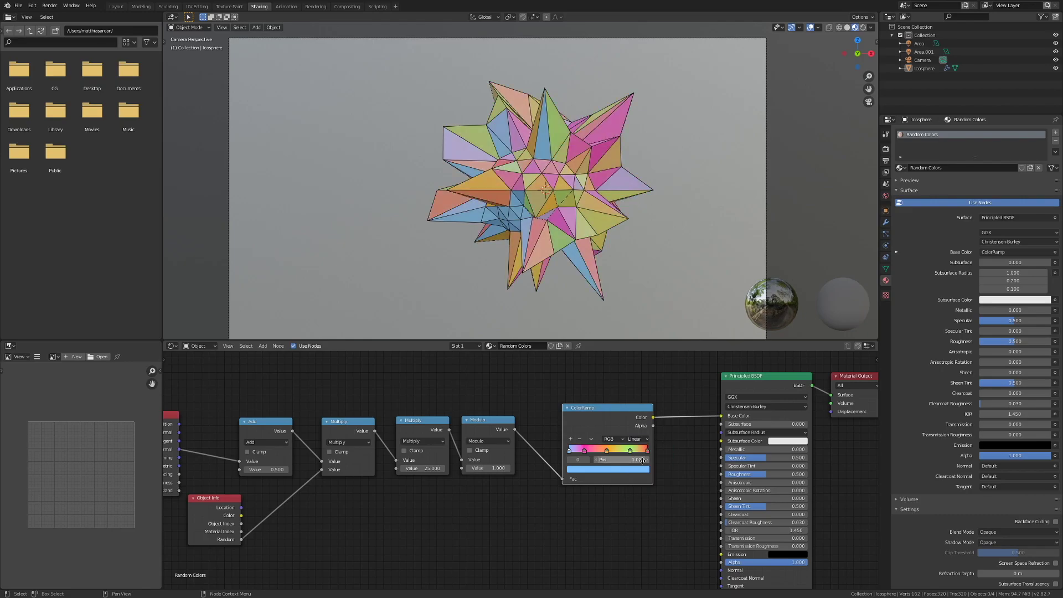
# Shift the magenta, orange, green and red ColorRamp stops toward the blue end, placing the red stop at about 0.727.
pyautogui.moveTo(585, 451); pyautogui.dragTo(626, 453)
pyautogui.click(607, 451)
pyautogui.click(631, 451)
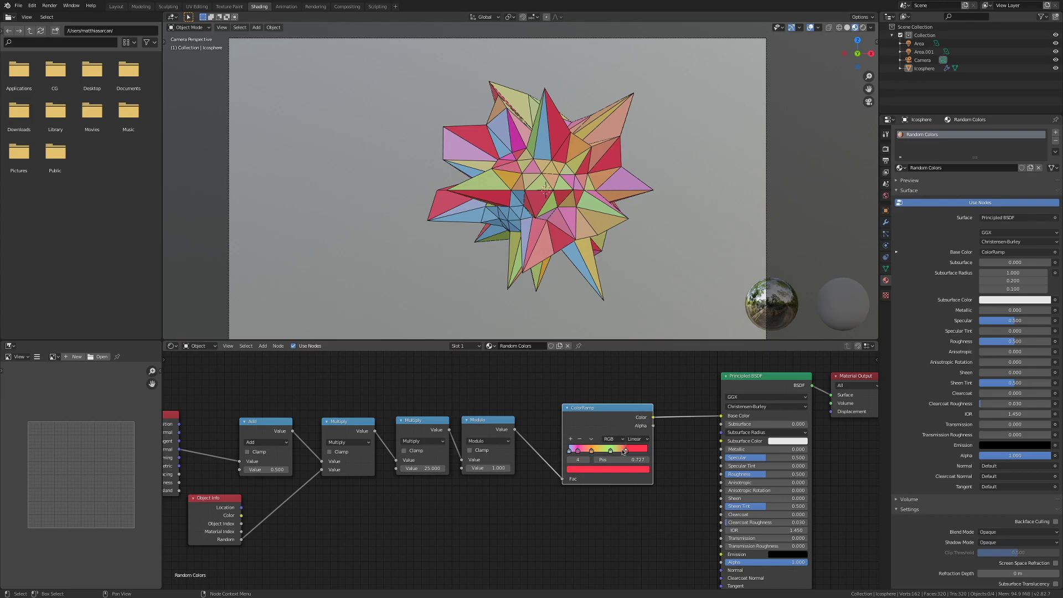
# Switch to the Layout workspace and display the viewport in Rendered shading.
pyautogui.click(117, 6)
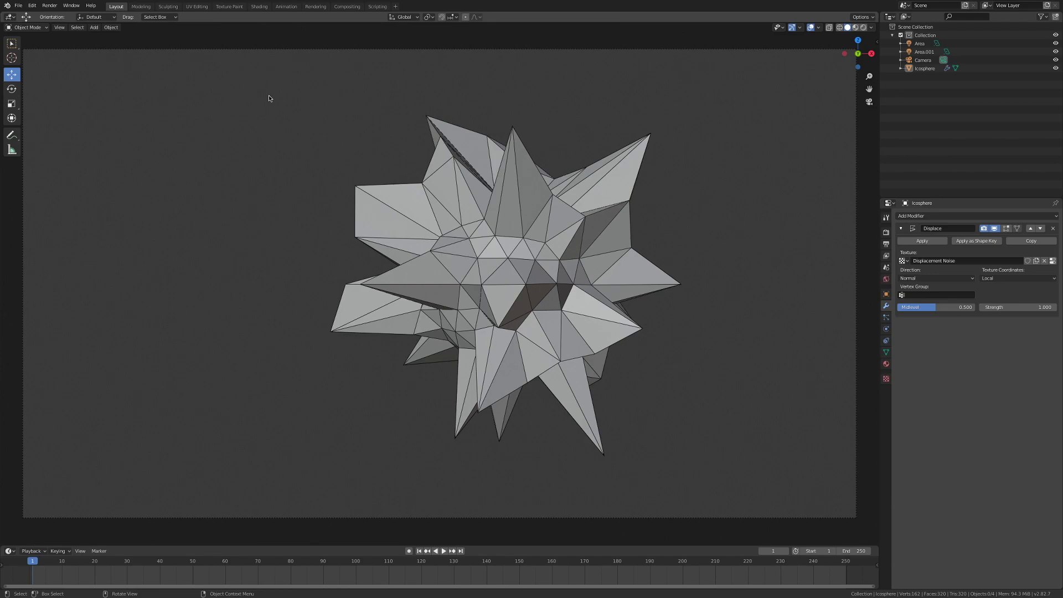
pyautogui.press('z')
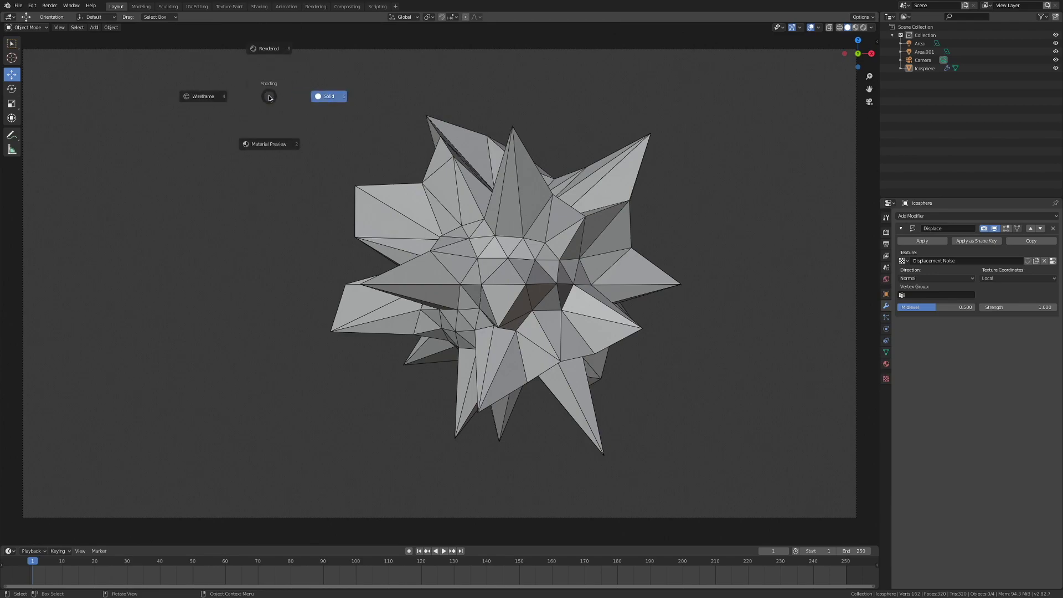
pyautogui.click(267, 48)
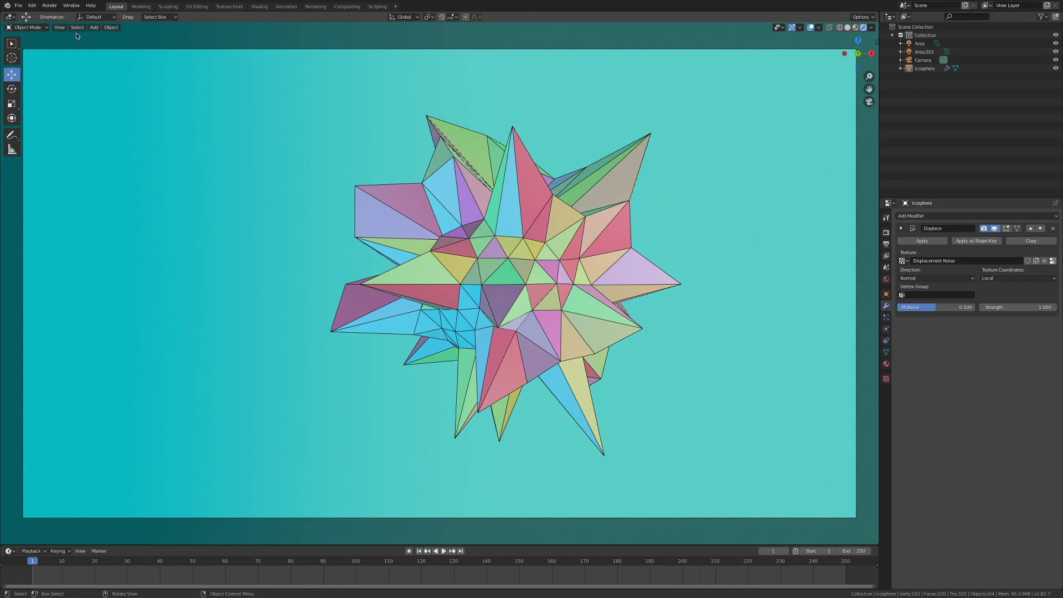
# Create a viewport render image of the icosphere and move the render window toward the middle of the screen.
pyautogui.click(59, 28)
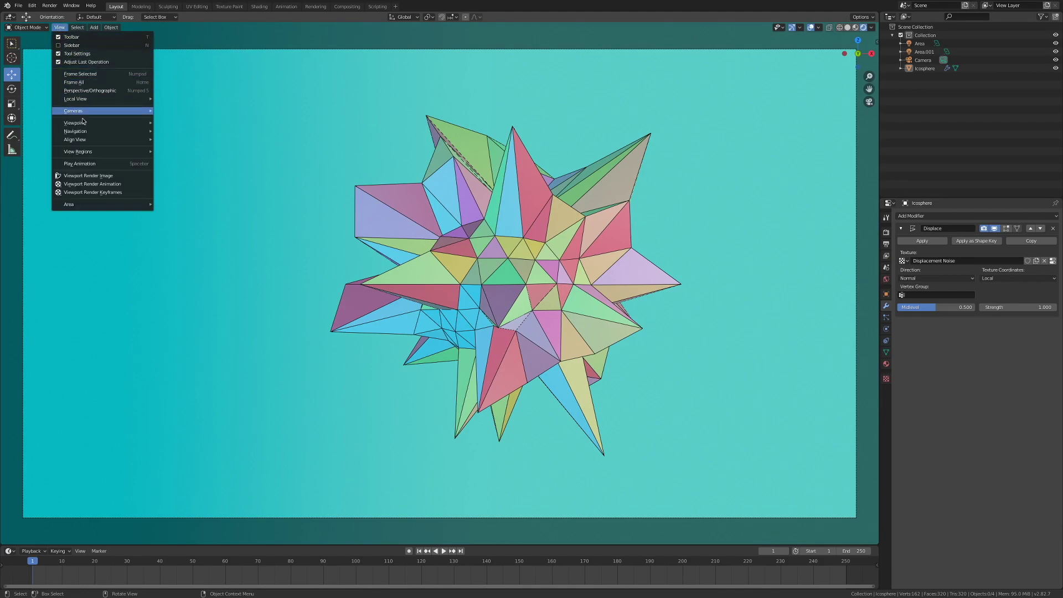
pyautogui.click(91, 175)
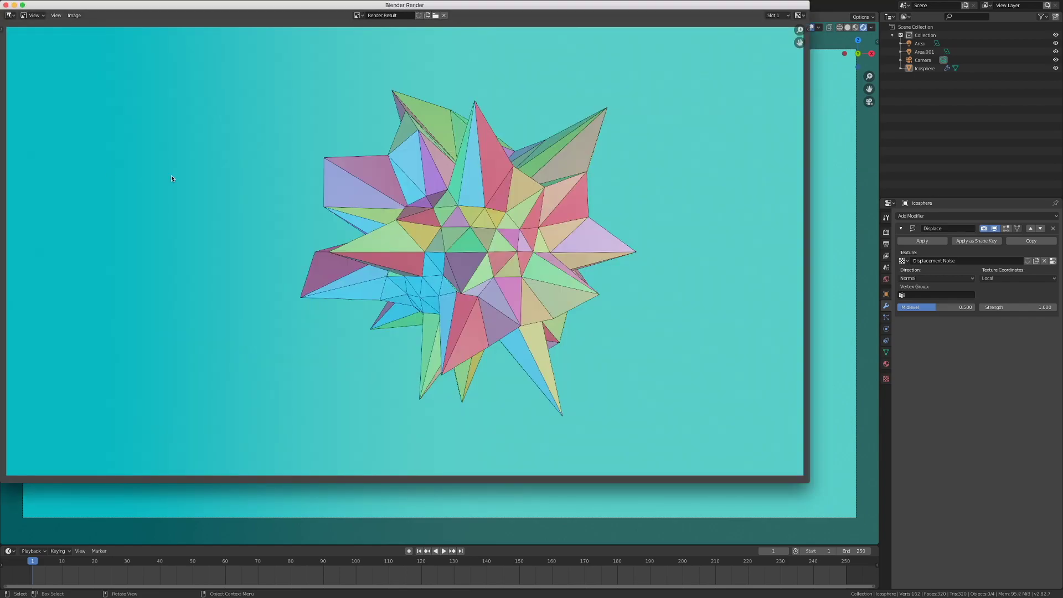
pyautogui.moveTo(308, 16); pyautogui.dragTo(372, 40)
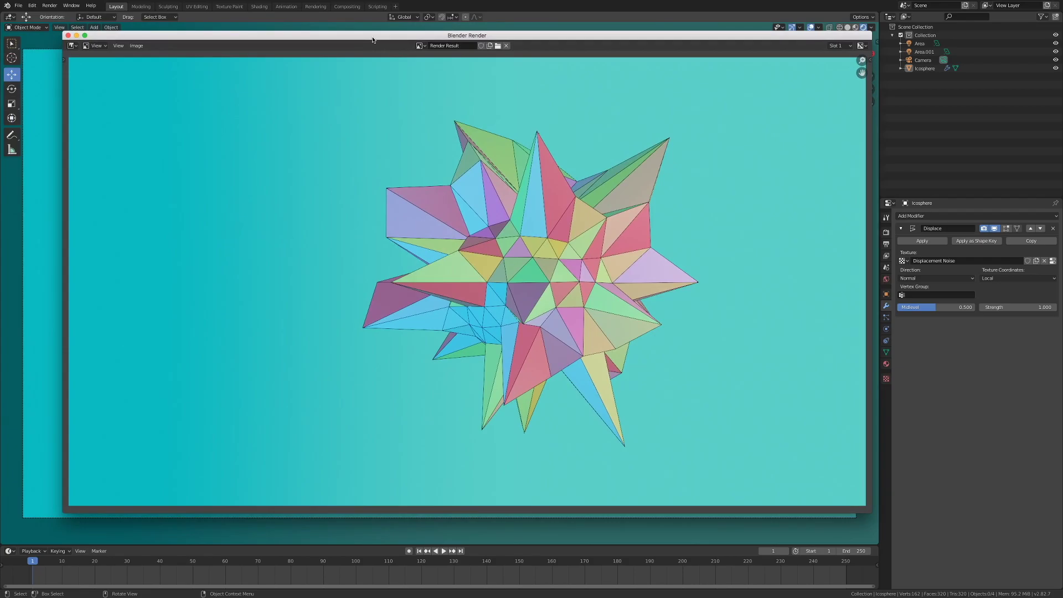